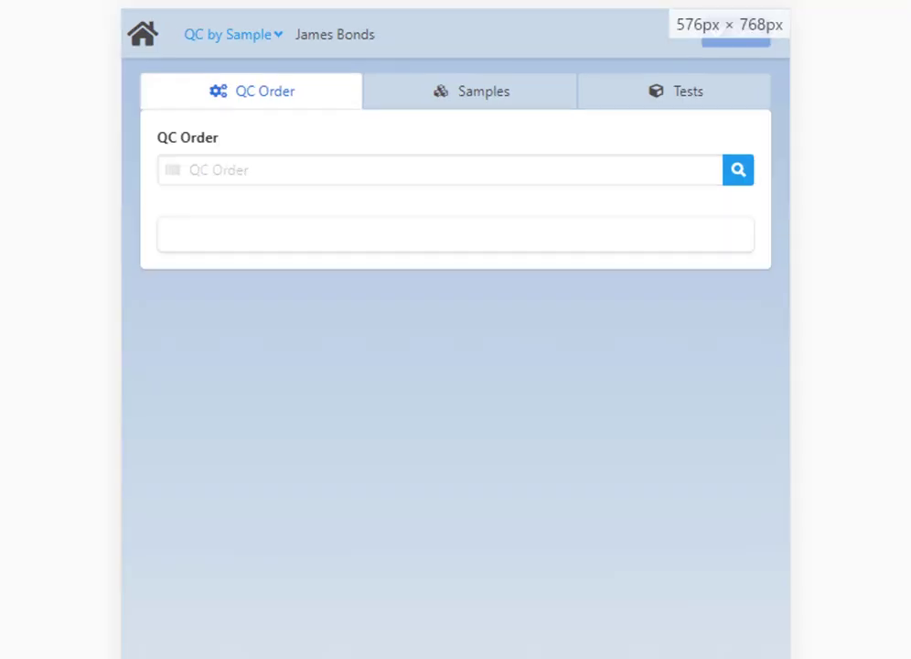
Load QC order B:A-0001 from the search list and view its summary details.
{"action": "left_click", "coordinate": [734, 164]}
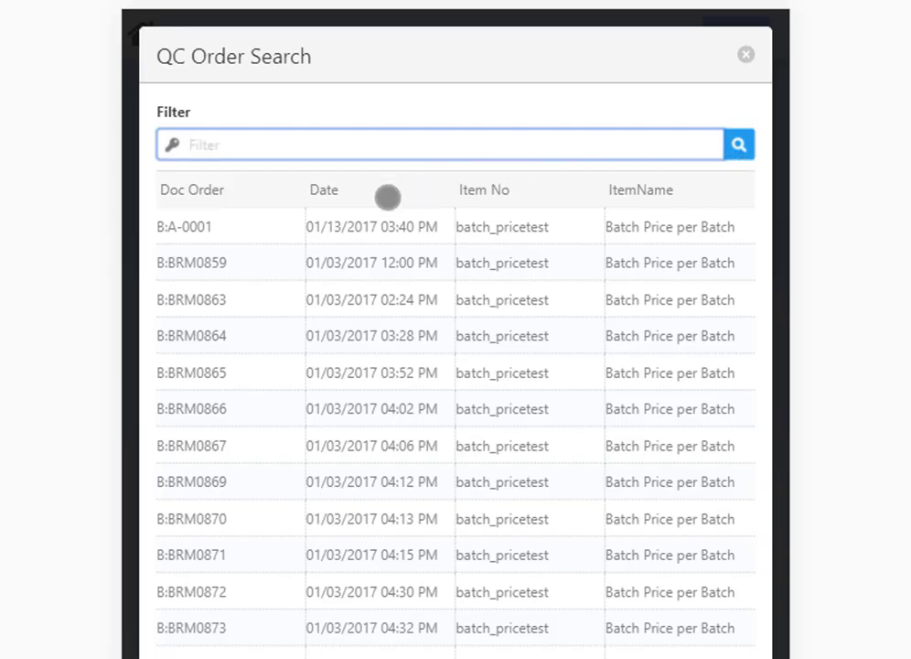
{"action": "left_click", "coordinate": [258, 228]}
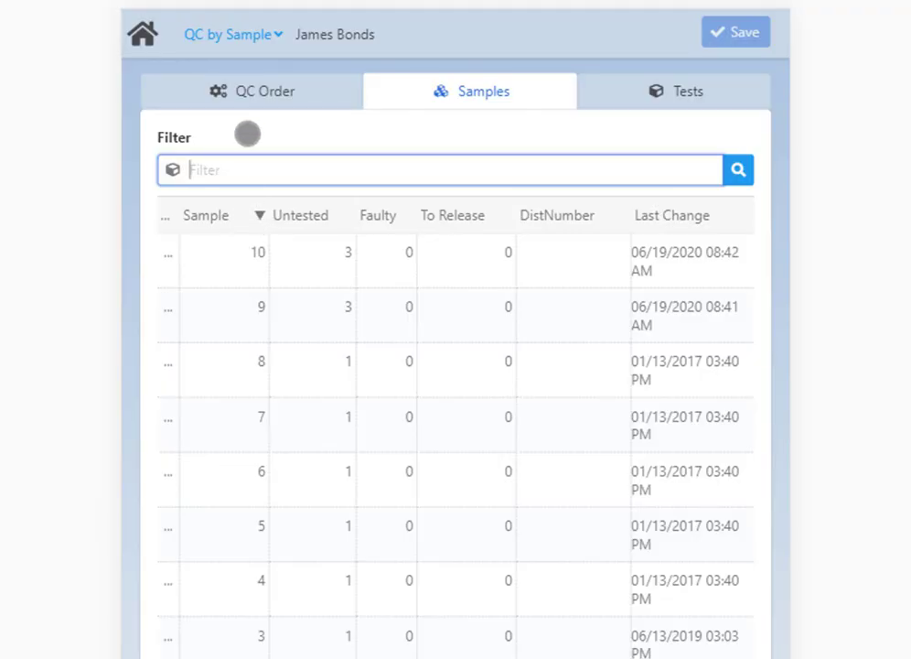
{"action": "left_click", "coordinate": [252, 103]}
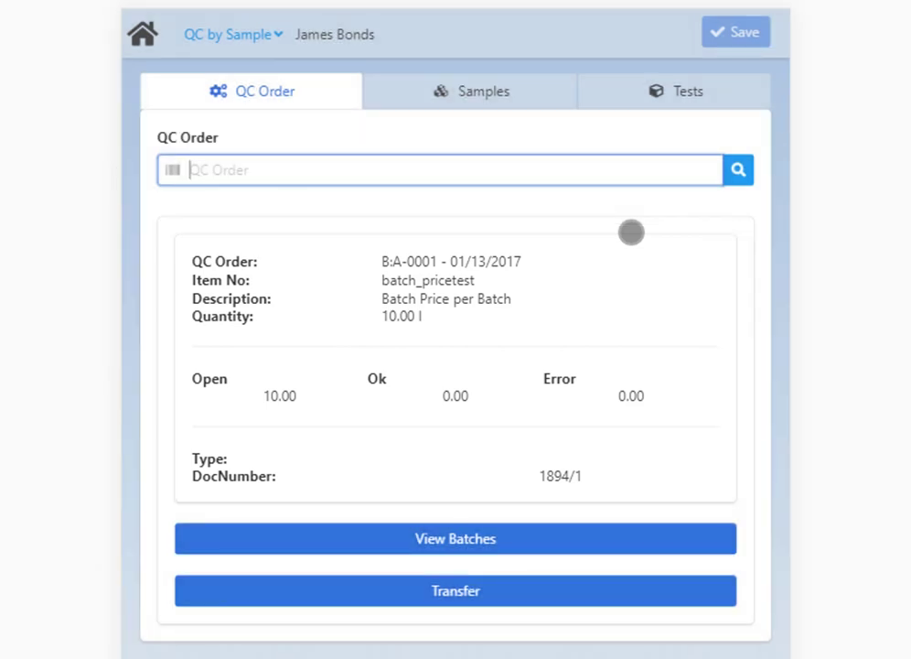
Clear a stray 'a' from the order field, then browse the QC order list without choosing.
{"action": "type", "text": "a"}
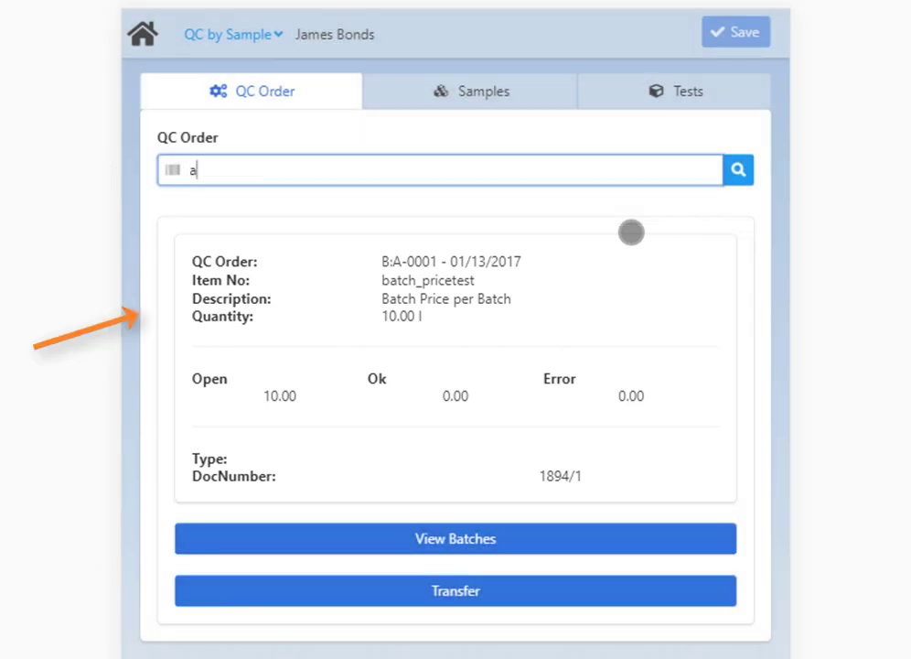
{"action": "key", "text": "BackSpace"}
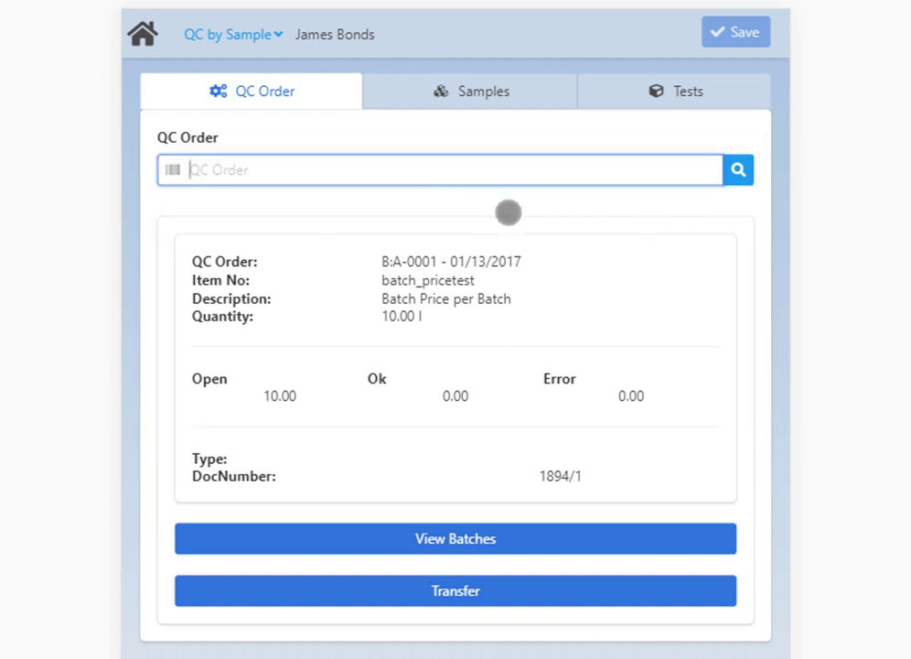
{"action": "left_click", "coordinate": [738, 170]}
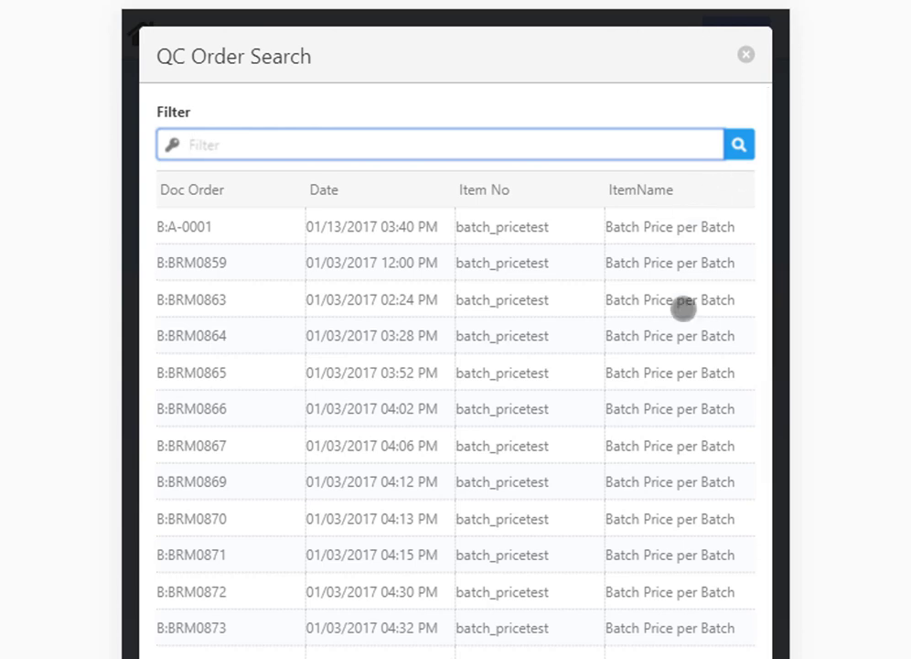
{"action": "scroll", "coordinate": [647, 374], "scroll_direction": "down", "scroll_amount": 3}
{"action": "scroll", "coordinate": [647, 366], "scroll_direction": "up", "scroll_amount": 4}
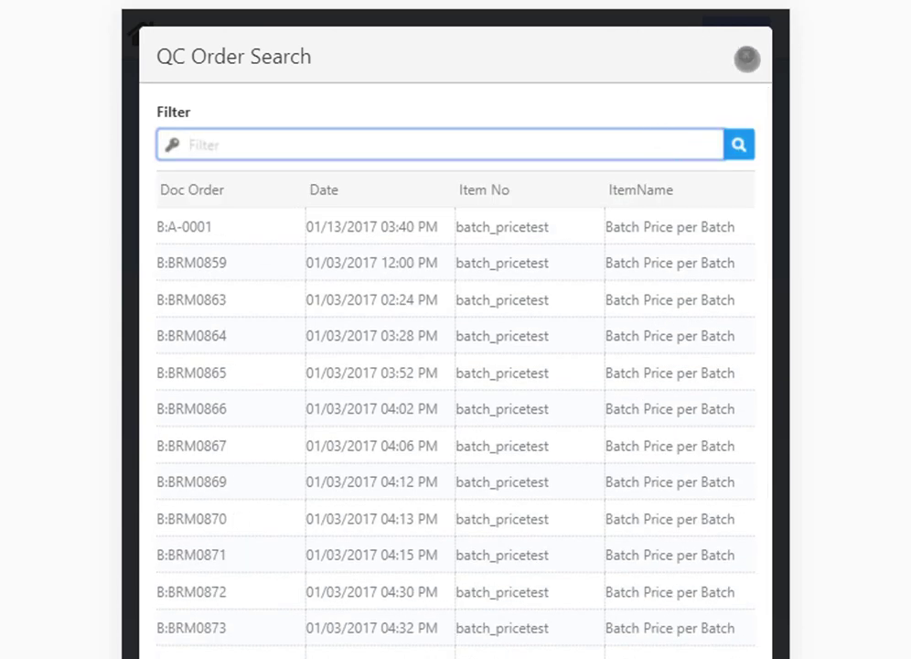
{"action": "left_click", "coordinate": [747, 55]}
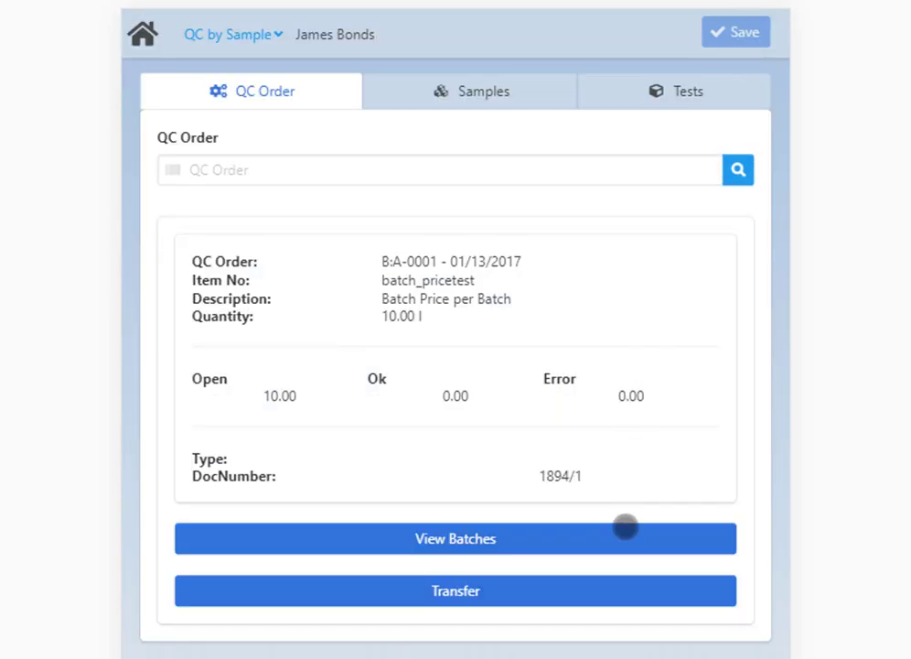
Toggle batch A-0001's status and set it back to passing, then start a QC Transfer.
{"action": "left_click", "coordinate": [628, 536]}
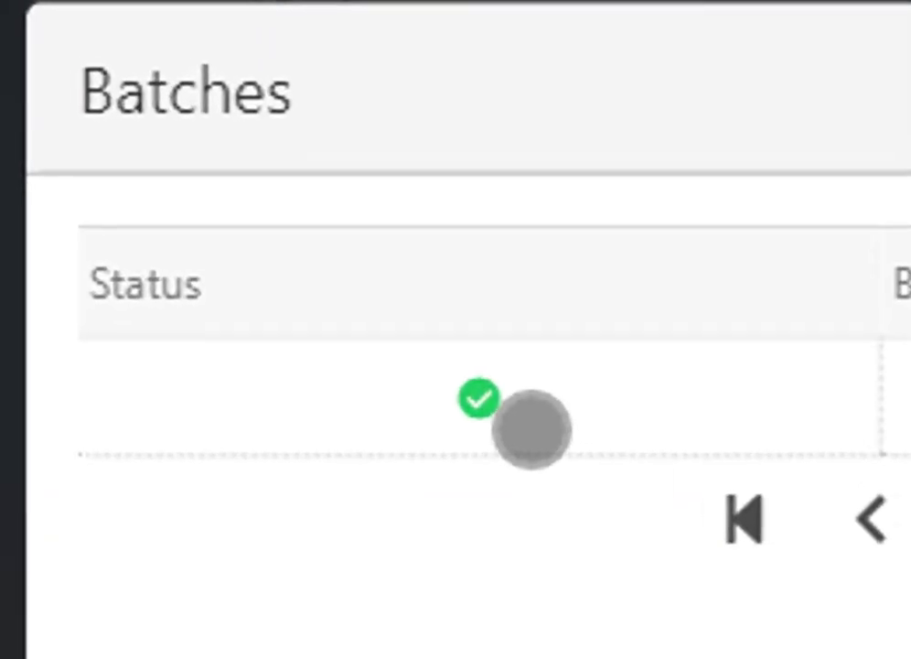
{"action": "left_click", "coordinate": [291, 231]}
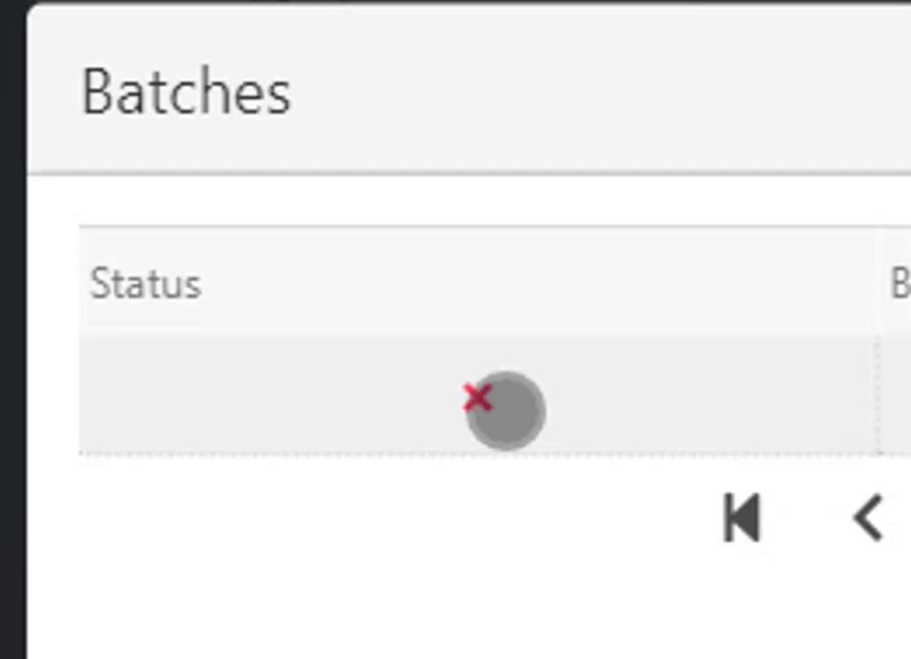
{"action": "left_click", "coordinate": [498, 408]}
{"action": "key", "text": "Escape"}
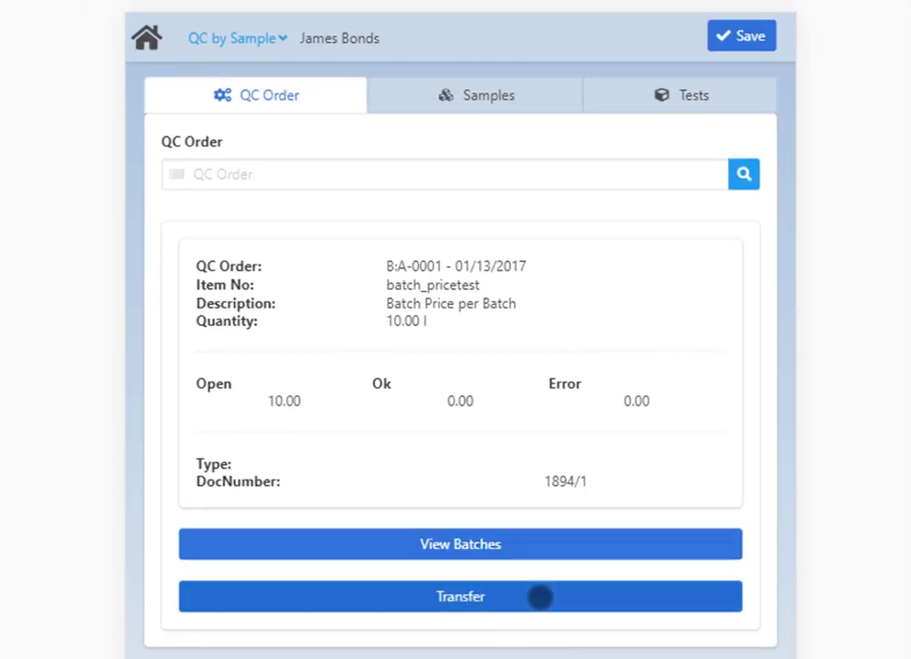
{"action": "left_click", "coordinate": [540, 595]}
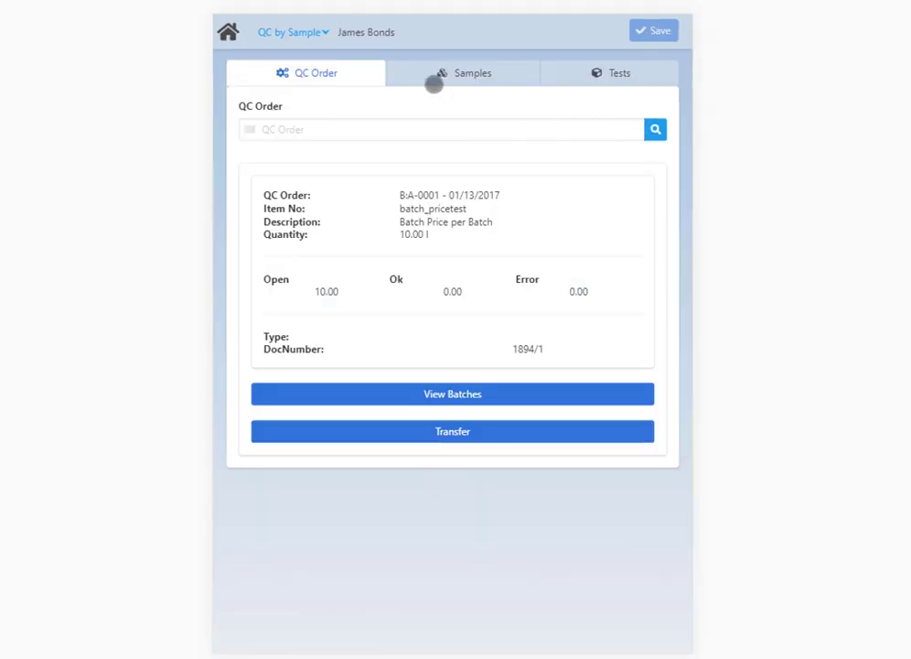
Go back from the two 5.00 transfer lines to the order's list of ten samples.
{"action": "left_click", "coordinate": [427, 73]}
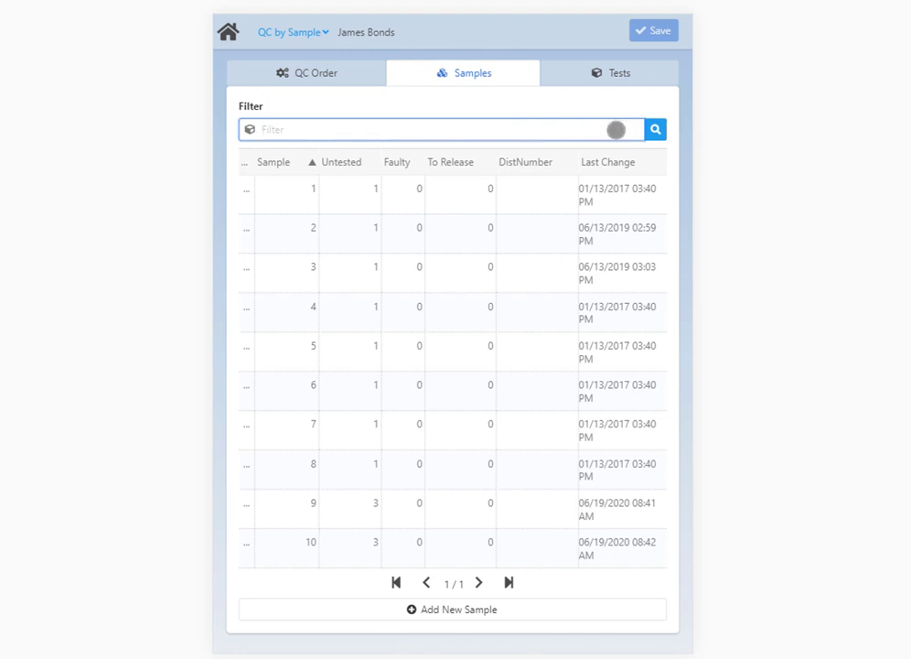
Open sample 1's release details and keep its Release 1 status as Open.
{"action": "left_click", "coordinate": [465, 195]}
{"action": "left_click", "coordinate": [465, 196]}
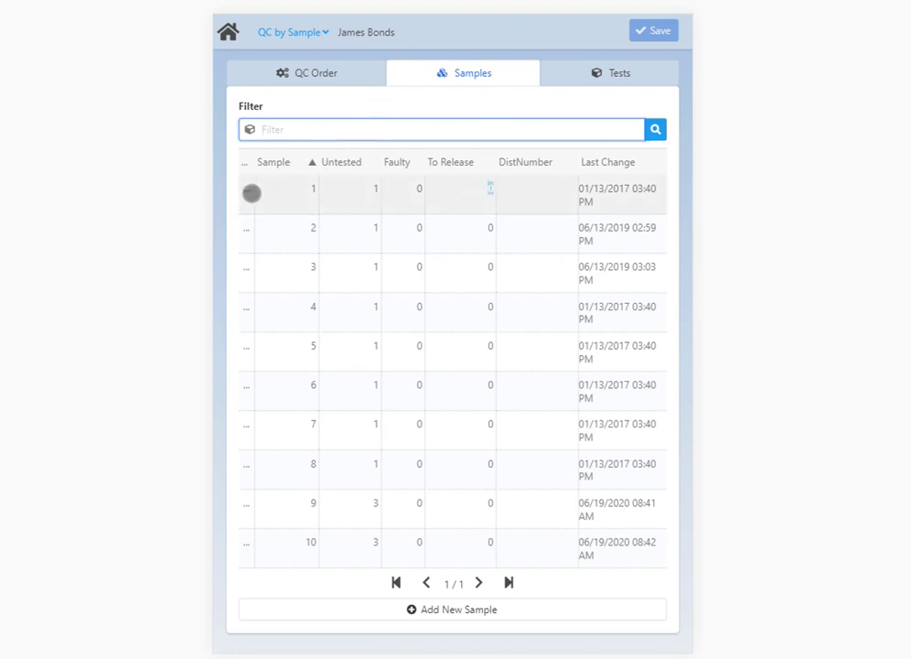
{"action": "left_click", "coordinate": [247, 194]}
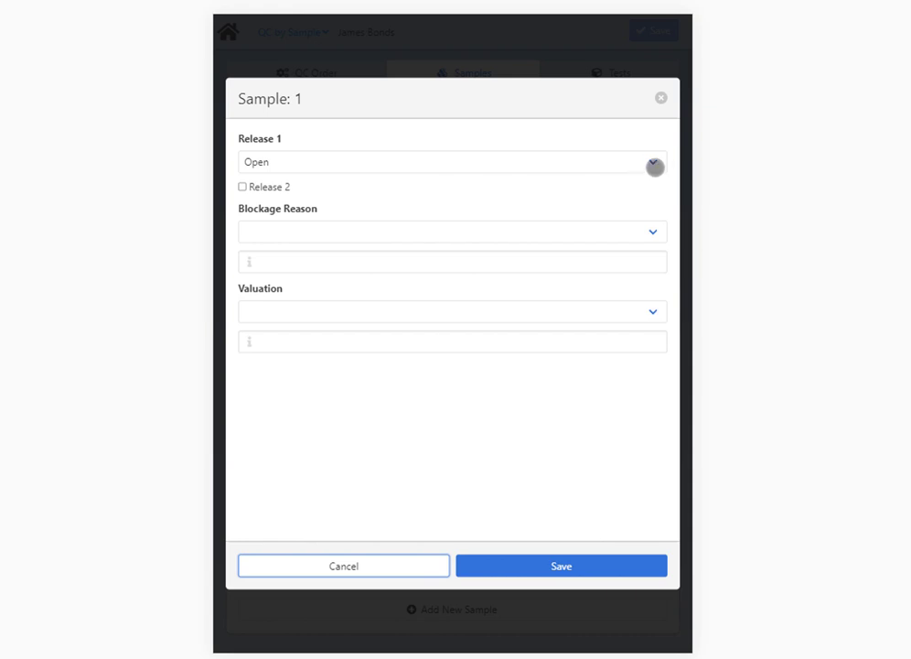
{"action": "left_click", "coordinate": [656, 163]}
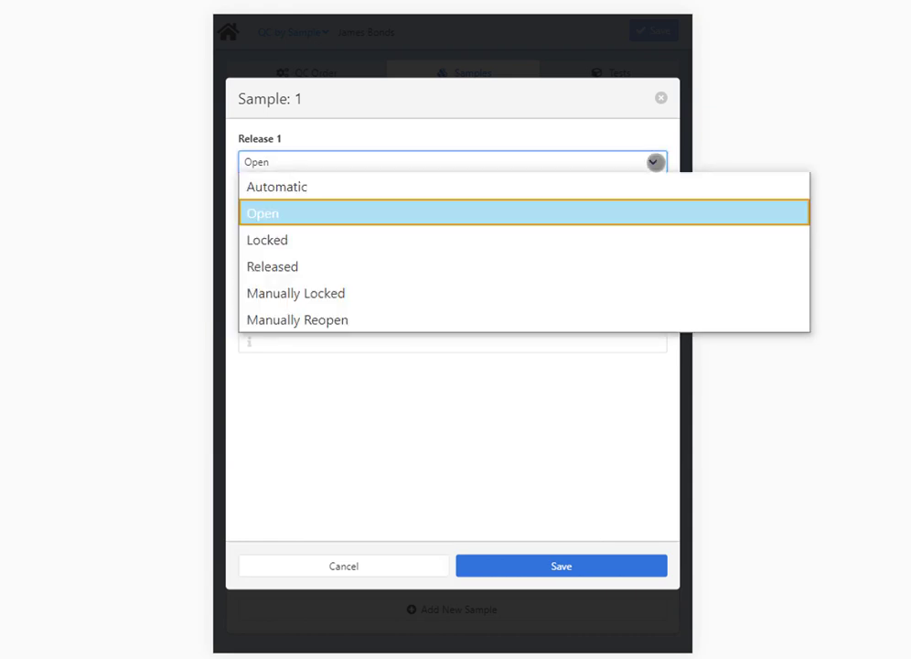
{"action": "left_click", "coordinate": [655, 161]}
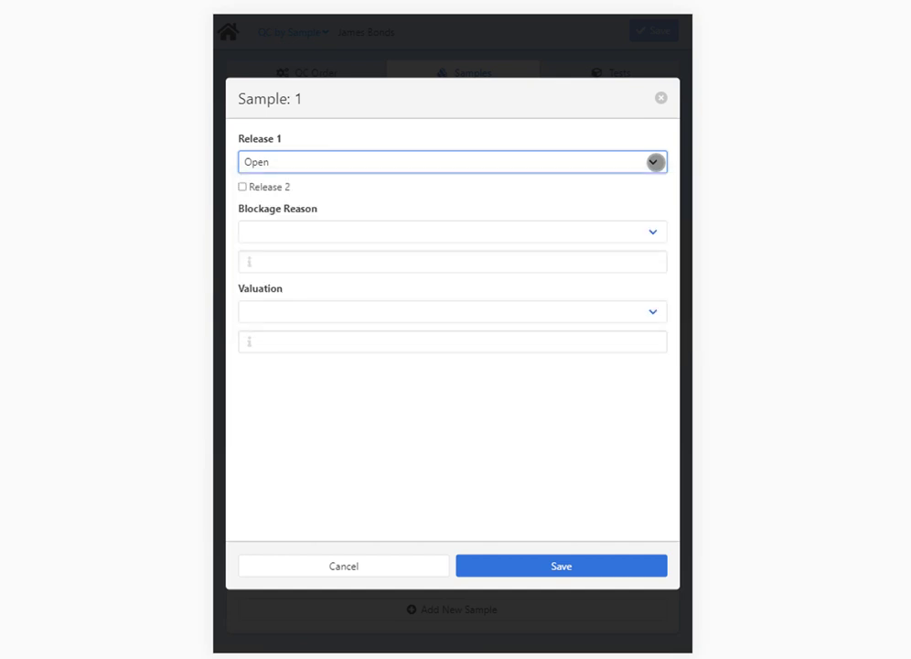
{"action": "left_click", "coordinate": [654, 162]}
{"action": "left_click", "coordinate": [654, 162]}
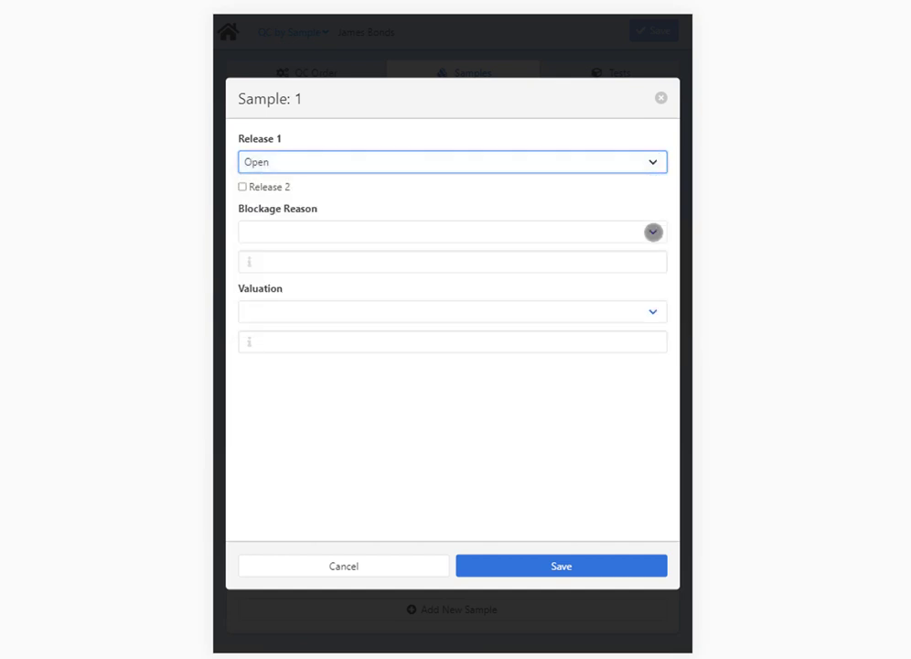
Check the Blockage Reason and Valuation options, then add a new sample to the order.
{"action": "left_click", "coordinate": [653, 231]}
{"action": "left_click", "coordinate": [654, 232]}
{"action": "left_click", "coordinate": [647, 303]}
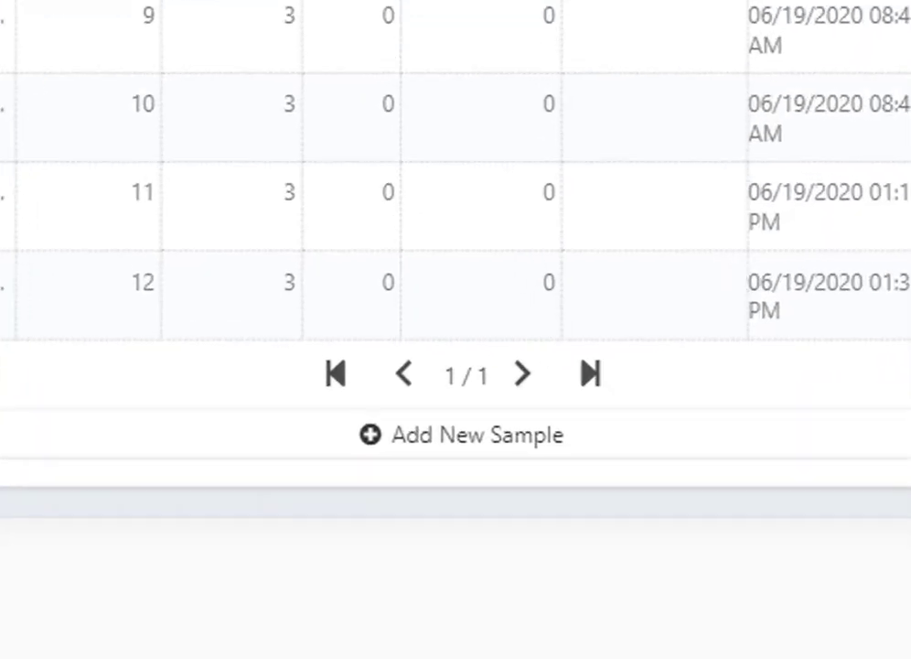
{"action": "left_click", "coordinate": [174, 436]}
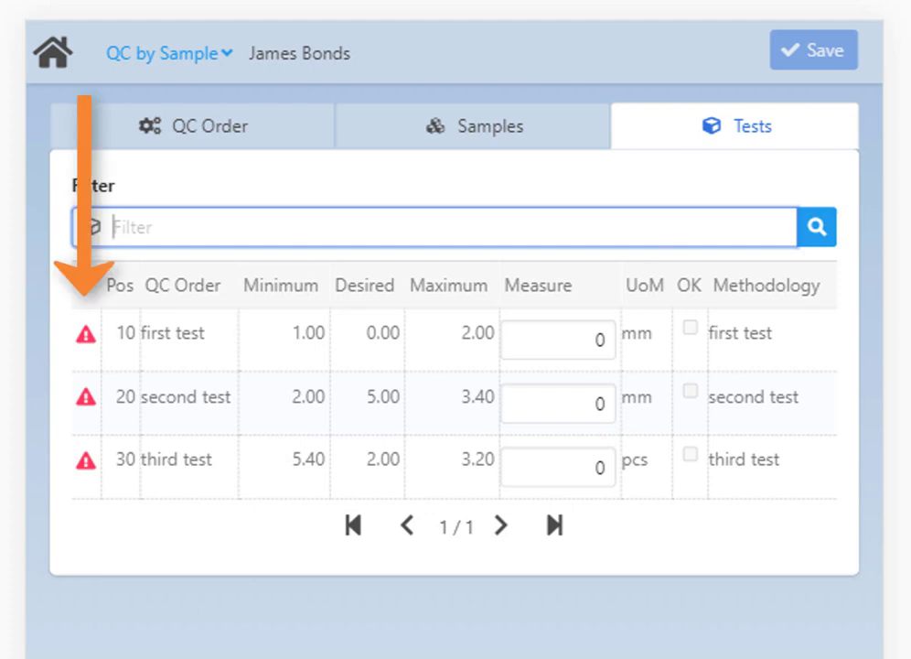
Enter a measurement of 1 for the test at position 10 so it passes.
{"action": "key", "text": "Tab"}
{"action": "type", "text": "1"}
{"action": "key", "text": "Tab"}
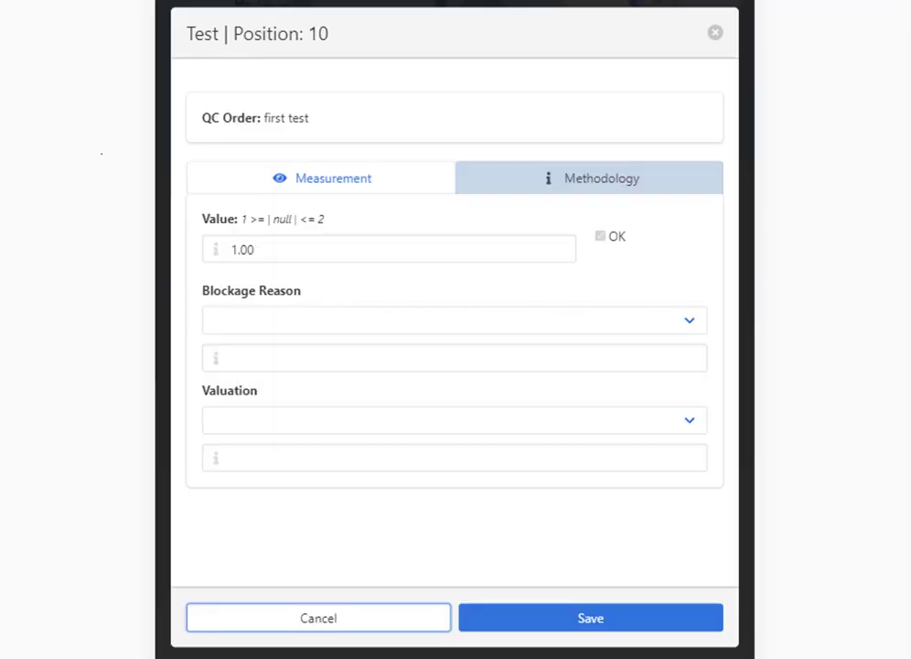
Set test position 10's blockage reason to 'poor quality' and save the test.
{"action": "left_click", "coordinate": [410, 246]}
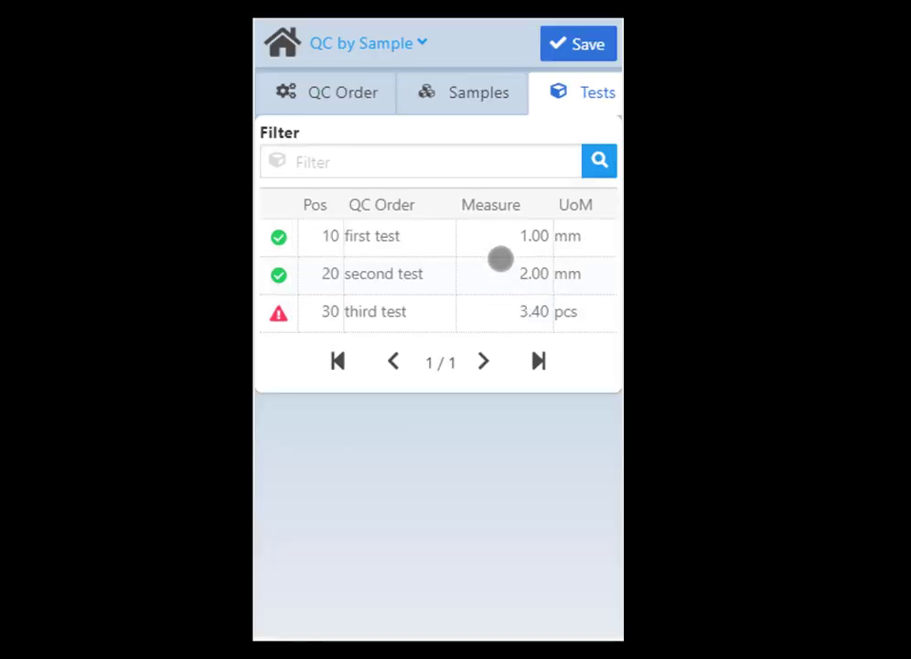
{"action": "left_click", "coordinate": [494, 234]}
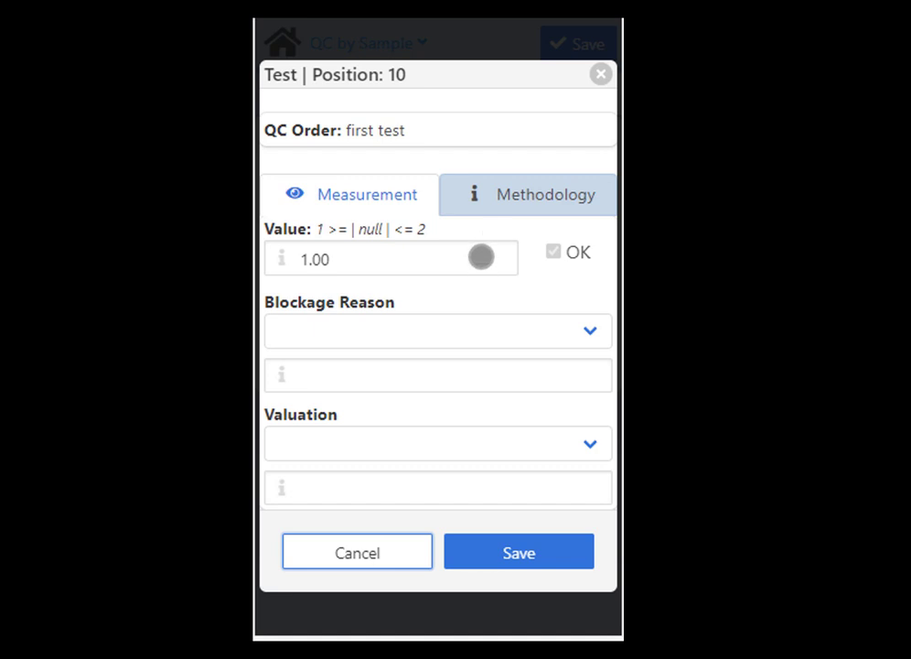
{"action": "left_click", "coordinate": [588, 330]}
{"action": "left_click", "coordinate": [444, 407]}
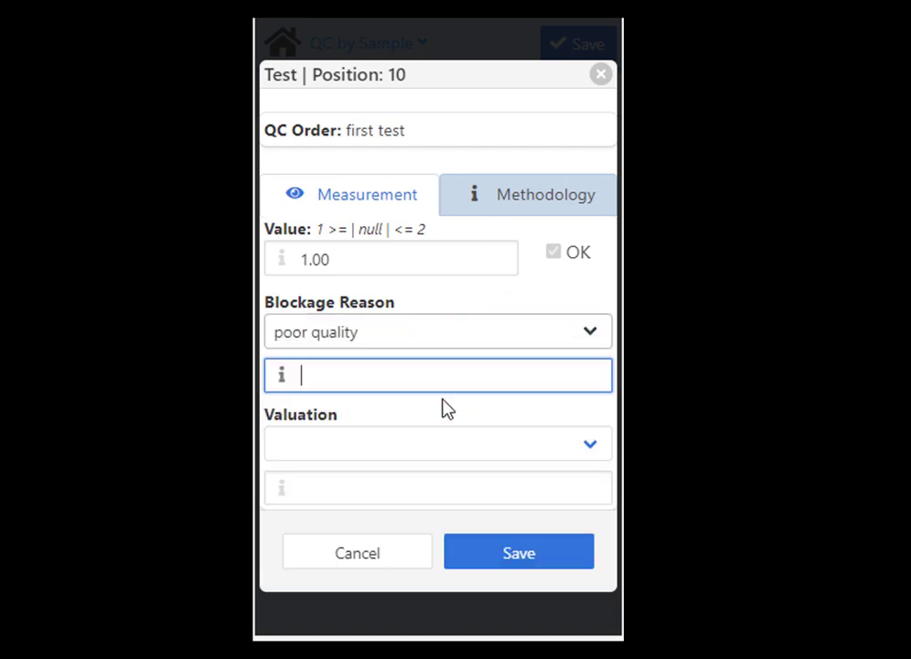
{"action": "left_click", "coordinate": [511, 197]}
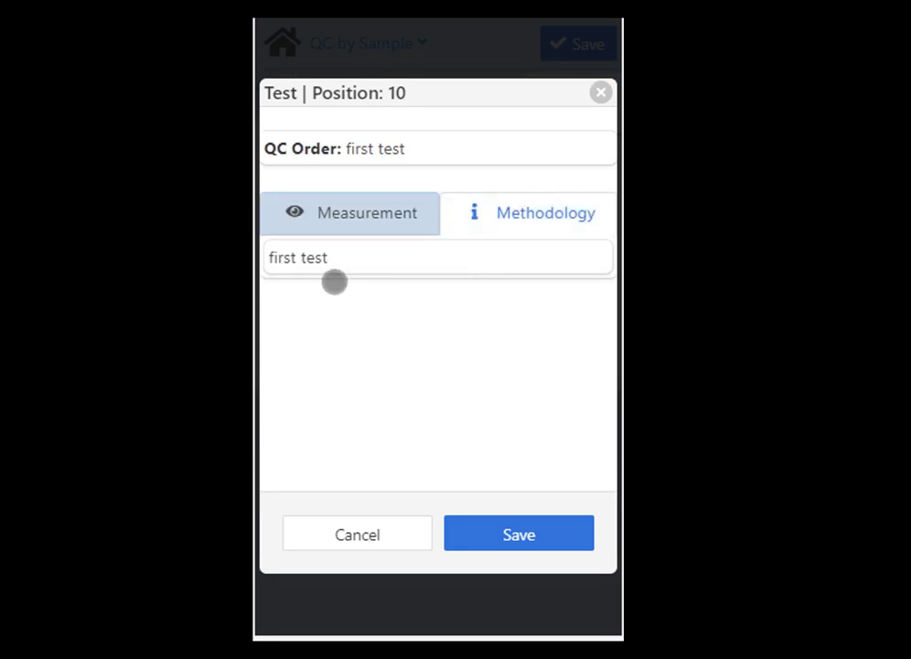
{"action": "left_click", "coordinate": [384, 216]}
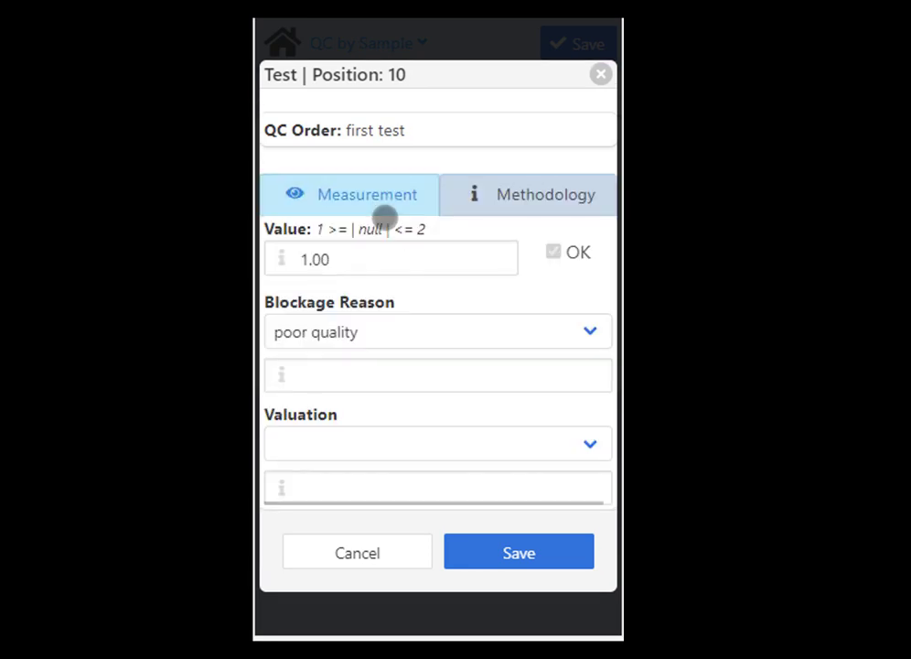
{"action": "left_click", "coordinate": [490, 551]}
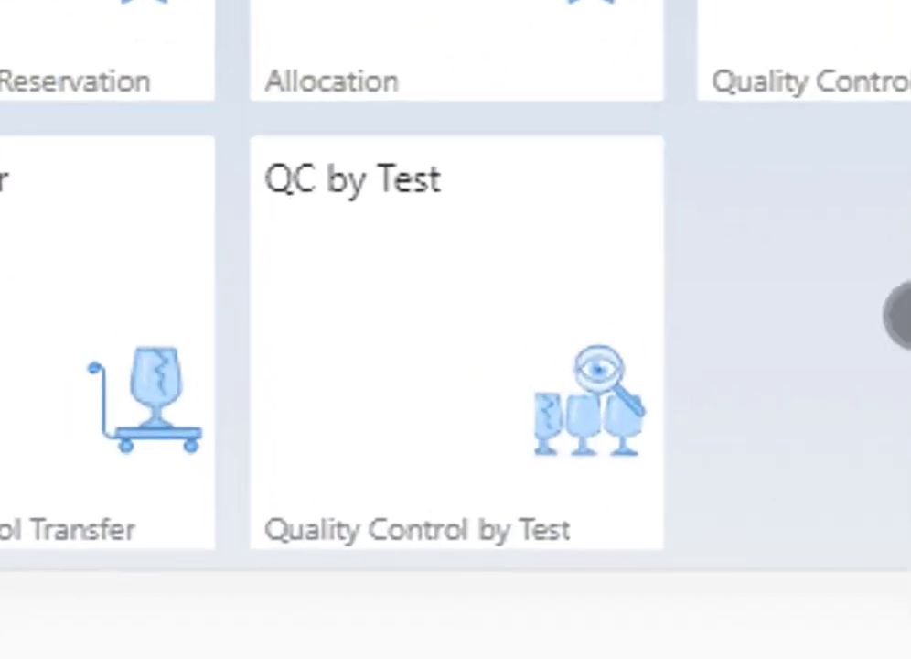
Open QC by Test, load the first QC order and return to its order details.
{"action": "left_click", "coordinate": [362, 342]}
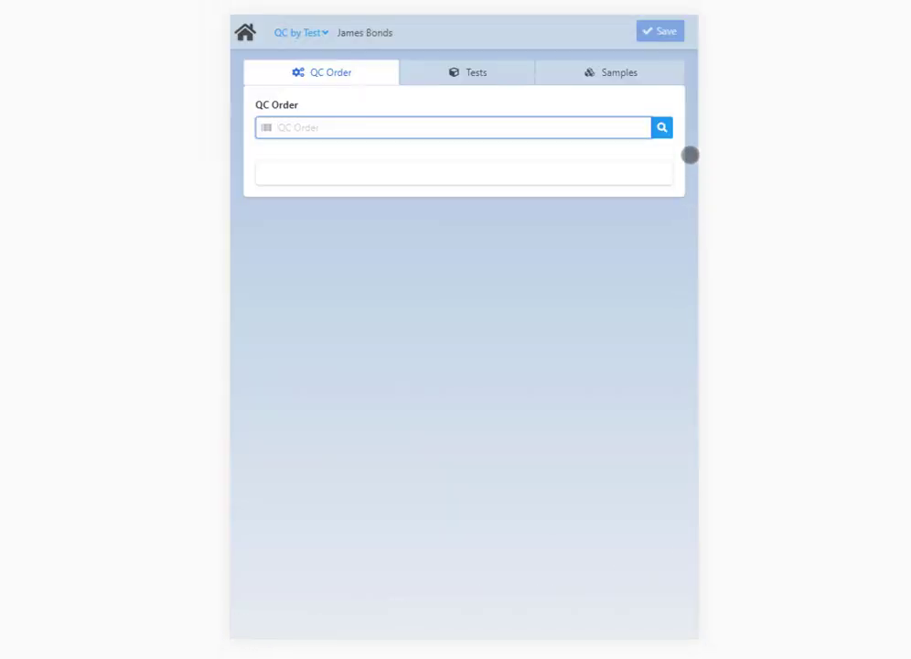
{"action": "left_click", "coordinate": [662, 128]}
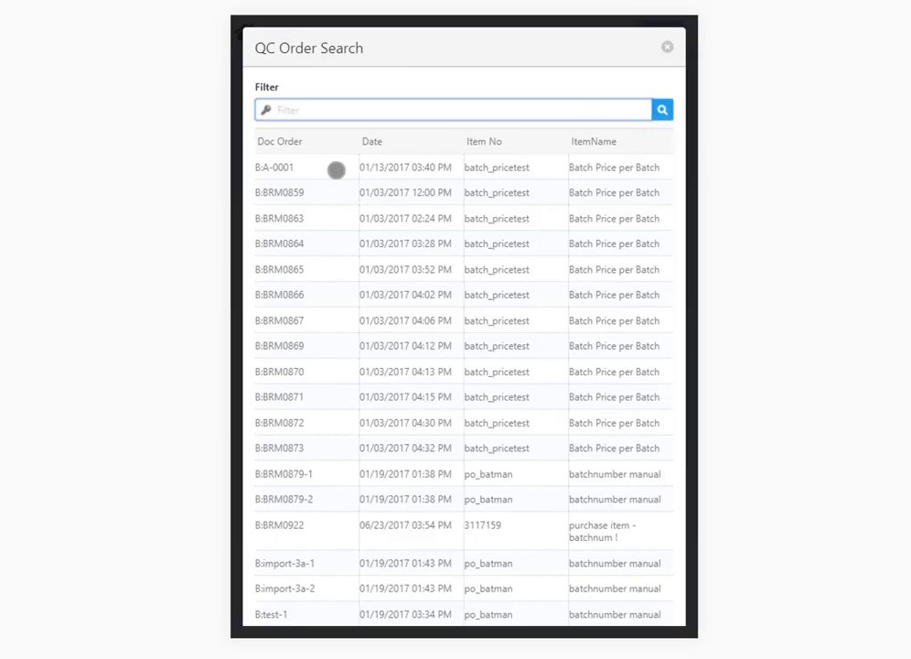
{"action": "left_click", "coordinate": [338, 171]}
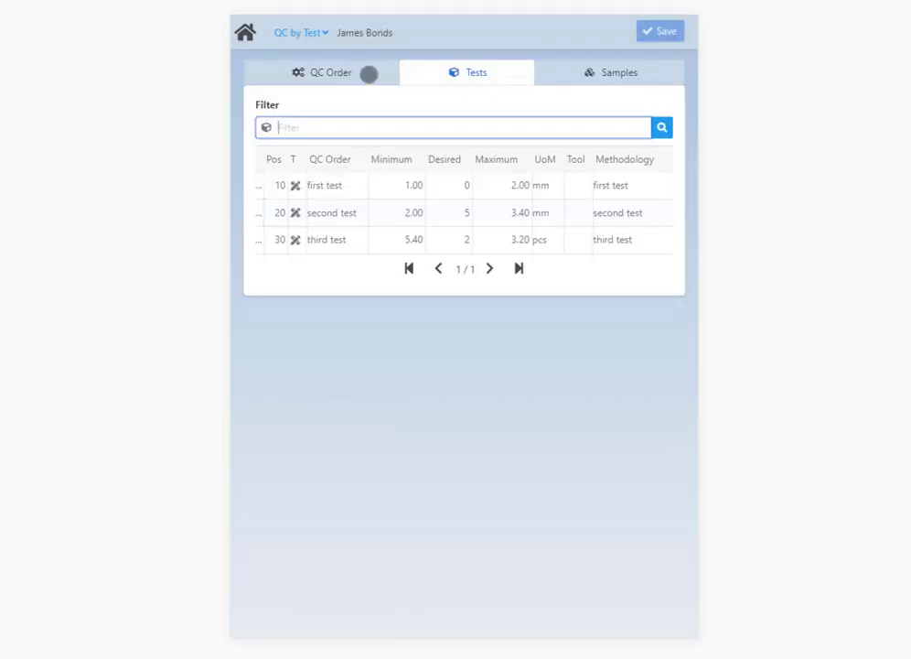
{"action": "left_click", "coordinate": [366, 75]}
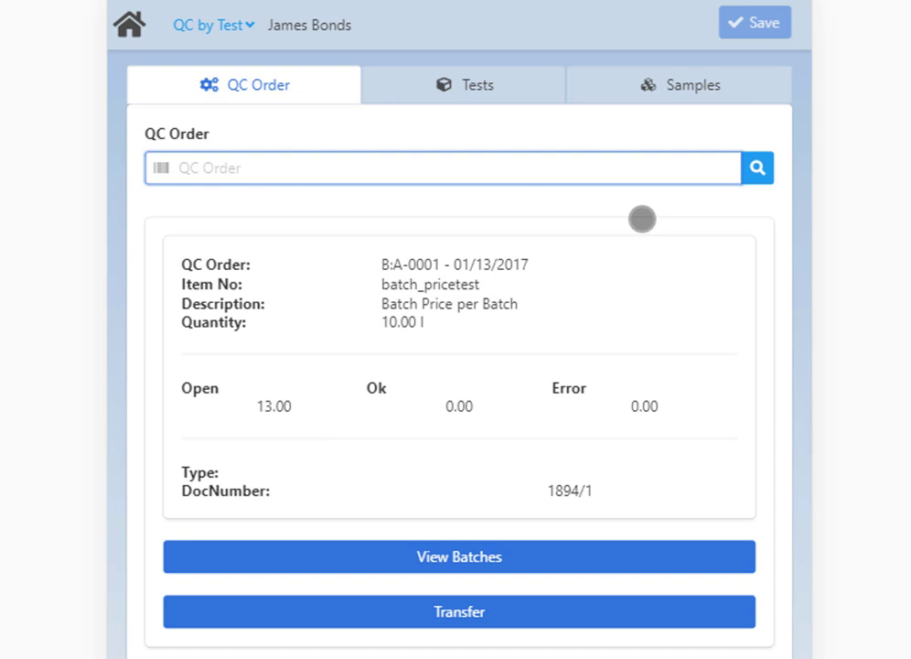
Filter QC orders by the letter 'a', then open the full QC Order Search list.
{"action": "type", "text": "a"}
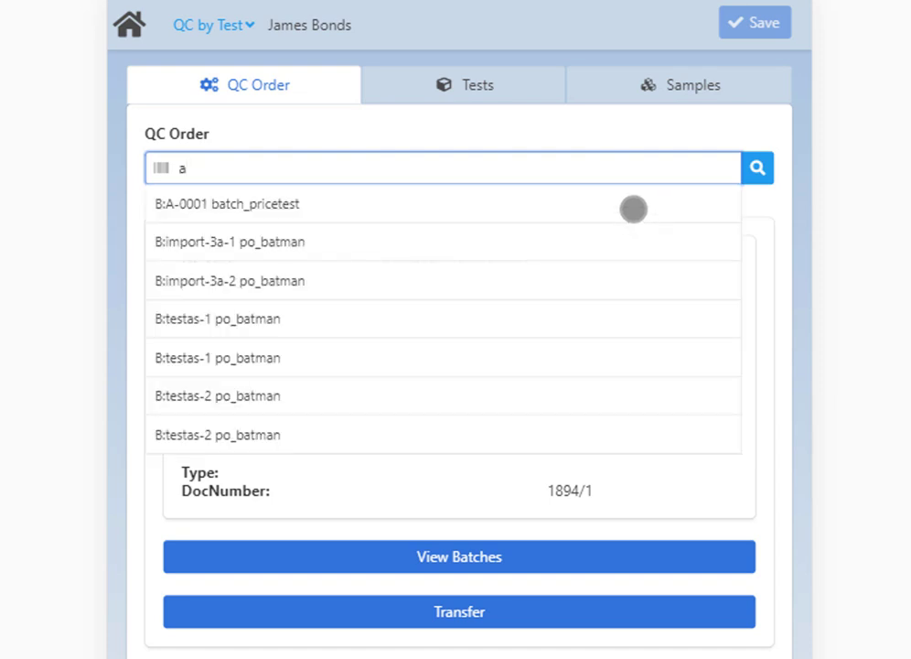
{"action": "left_click", "coordinate": [549, 252]}
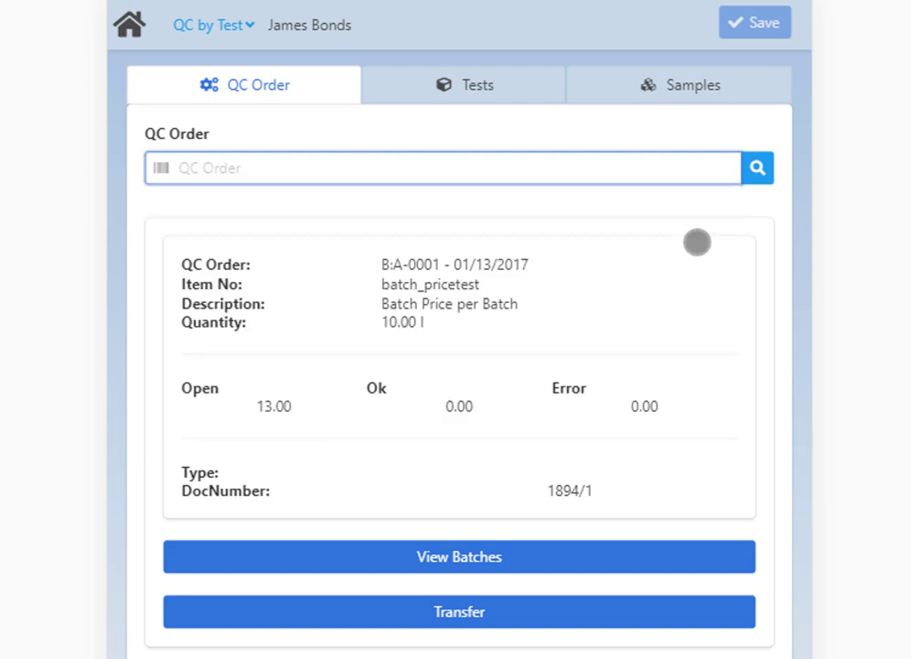
{"action": "left_click", "coordinate": [757, 168]}
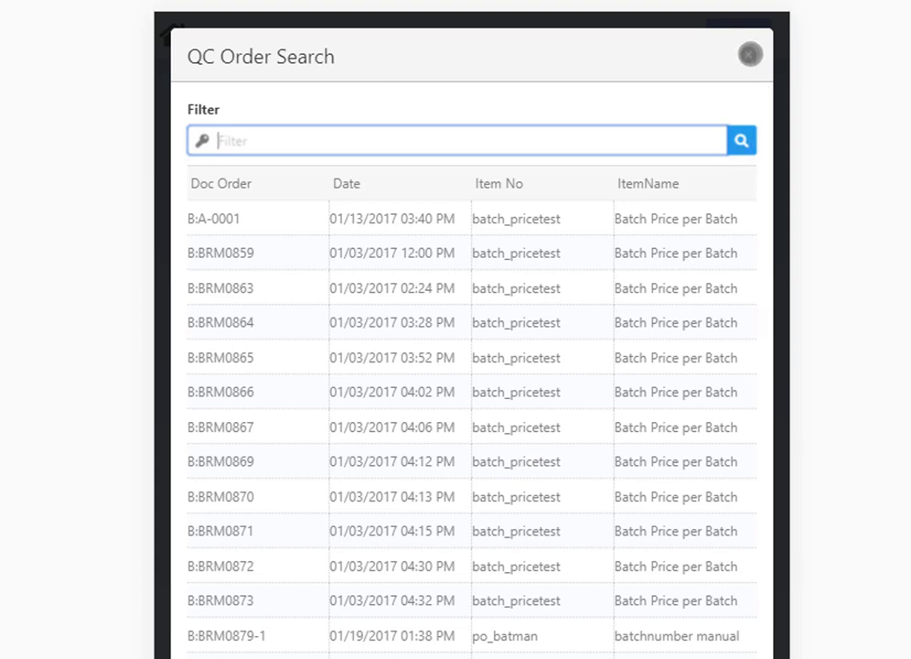
Change batch A-0001 from OK to error status and switch to the order's sample tests.
{"action": "left_click", "coordinate": [749, 55]}
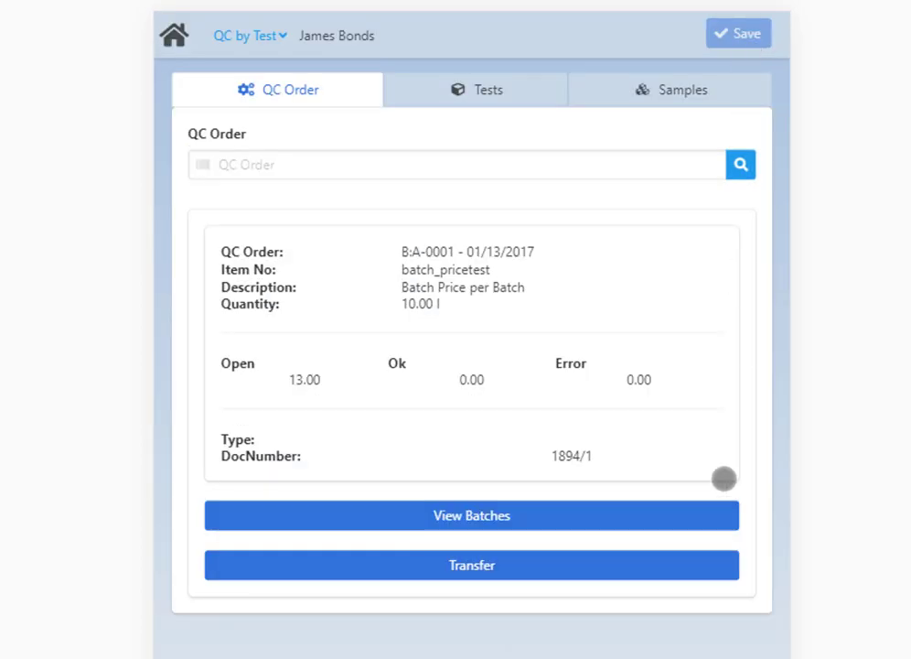
{"action": "left_click", "coordinate": [632, 524]}
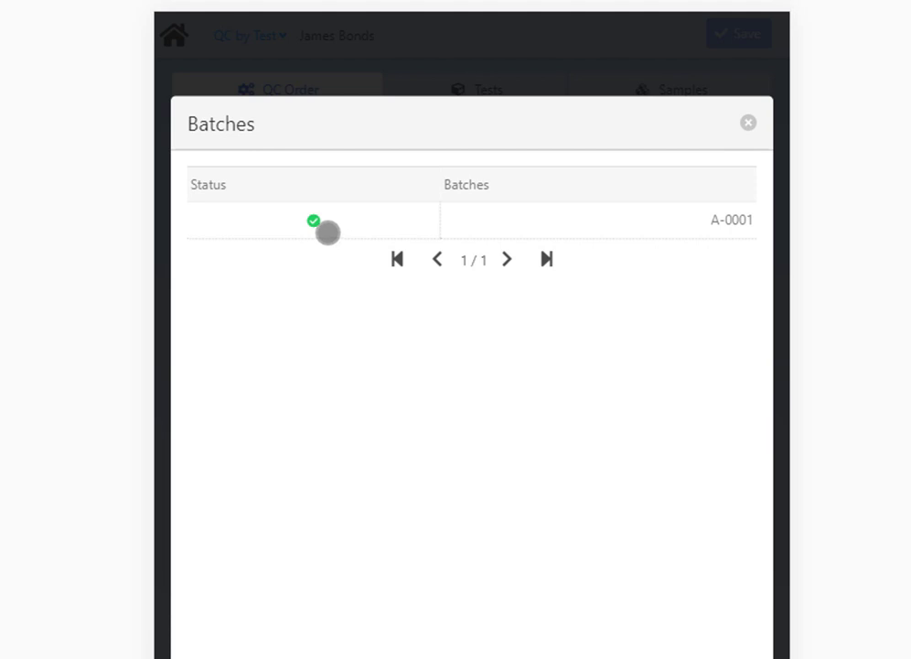
{"action": "left_click", "coordinate": [315, 224]}
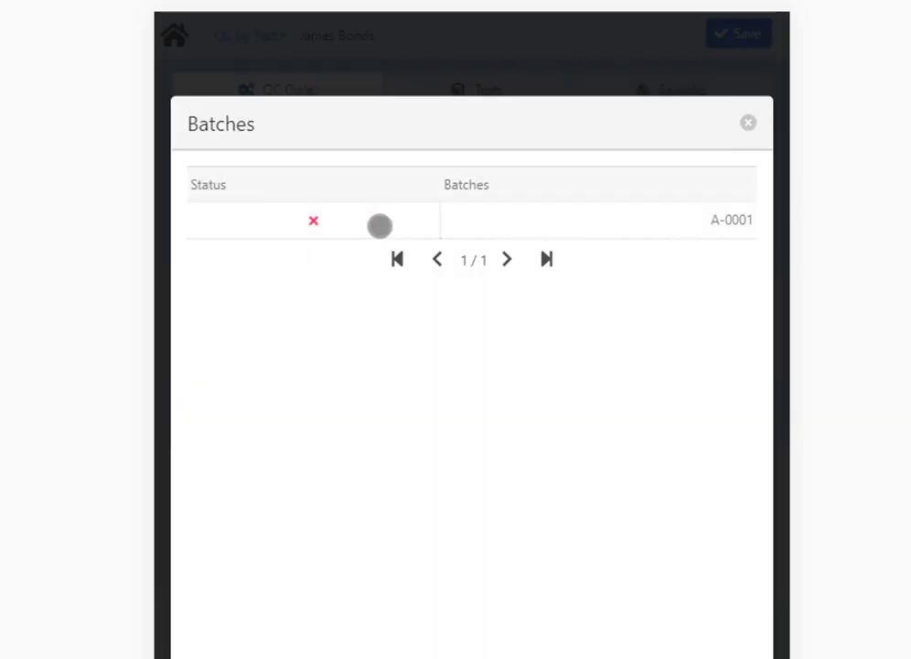
{"action": "key", "text": "Escape"}
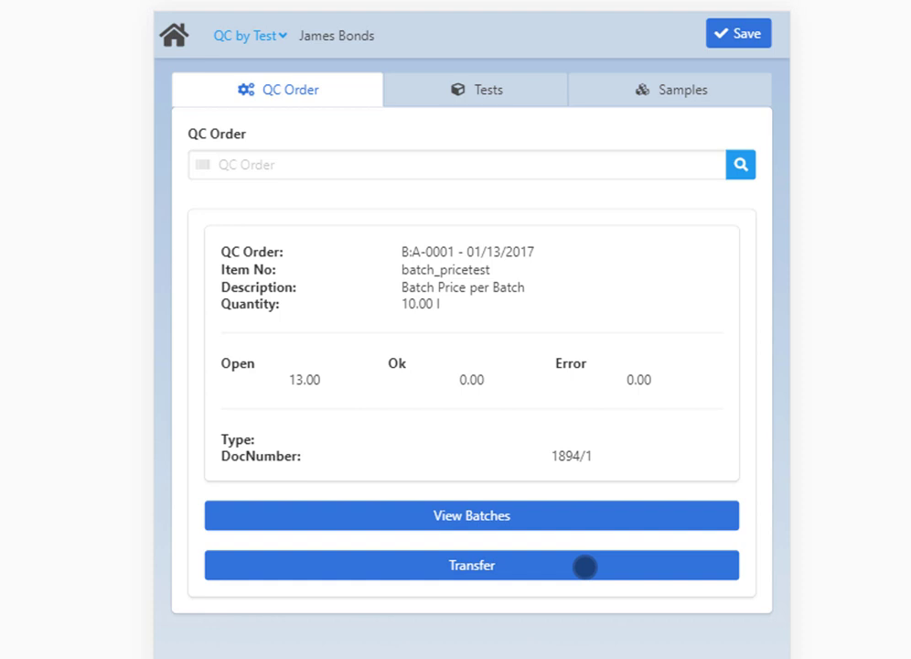
{"action": "left_click", "coordinate": [511, 90]}
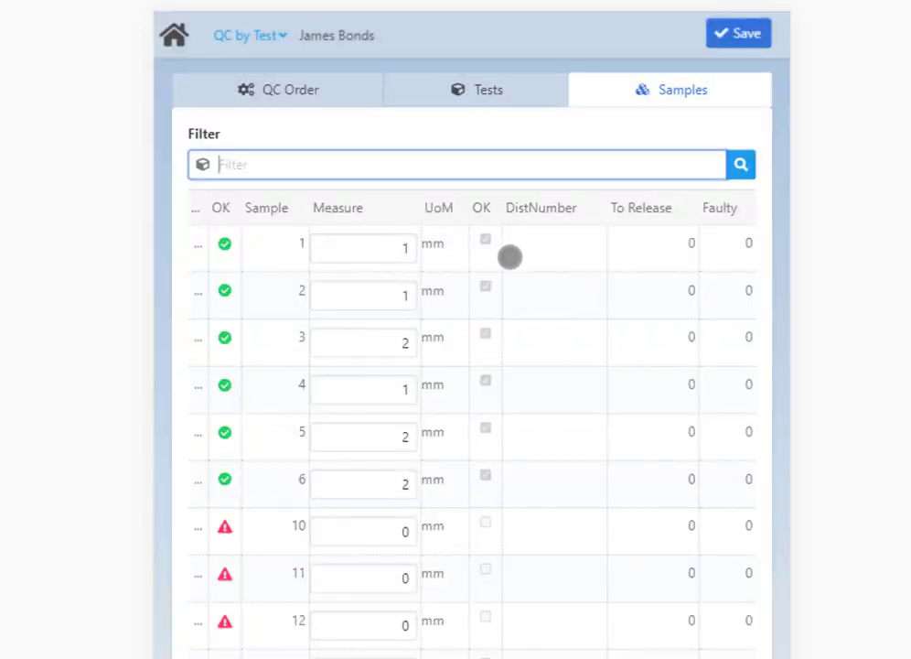
Open sample 1's details twice and close them without changes.
{"action": "left_click", "coordinate": [197, 247]}
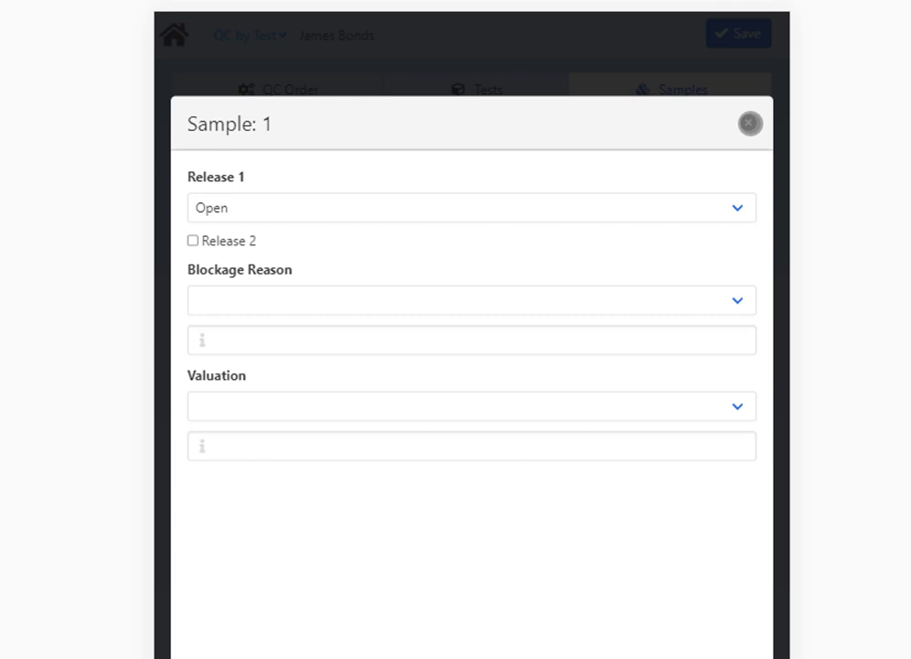
{"action": "left_click", "coordinate": [750, 123]}
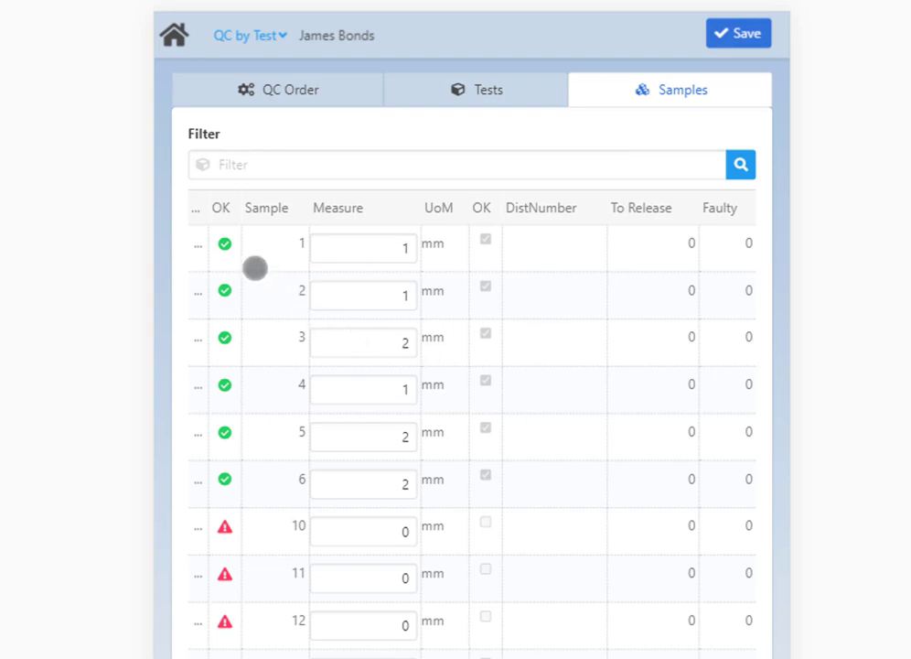
{"action": "left_click", "coordinate": [197, 248]}
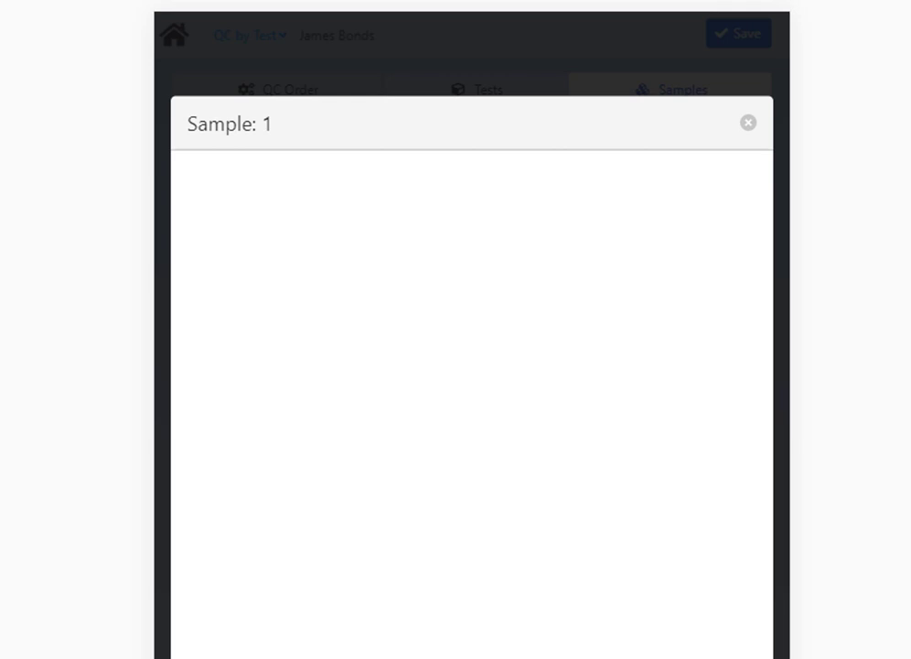
{"action": "left_click", "coordinate": [749, 122]}
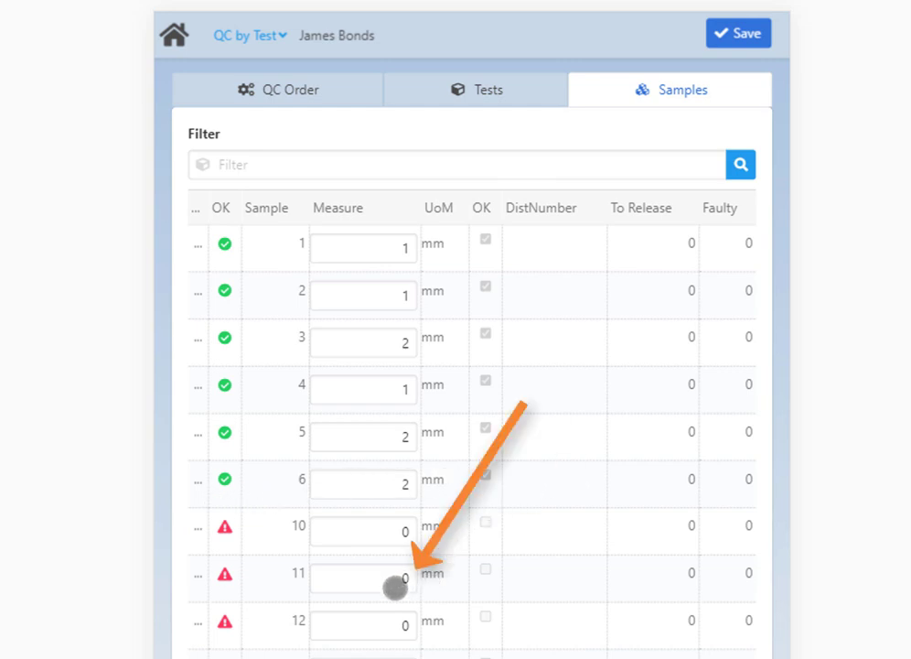
Enter a measure of 1 mm for sample 11 and confirm it.
{"action": "left_click", "coordinate": [394, 586]}
{"action": "type", "text": "1"}
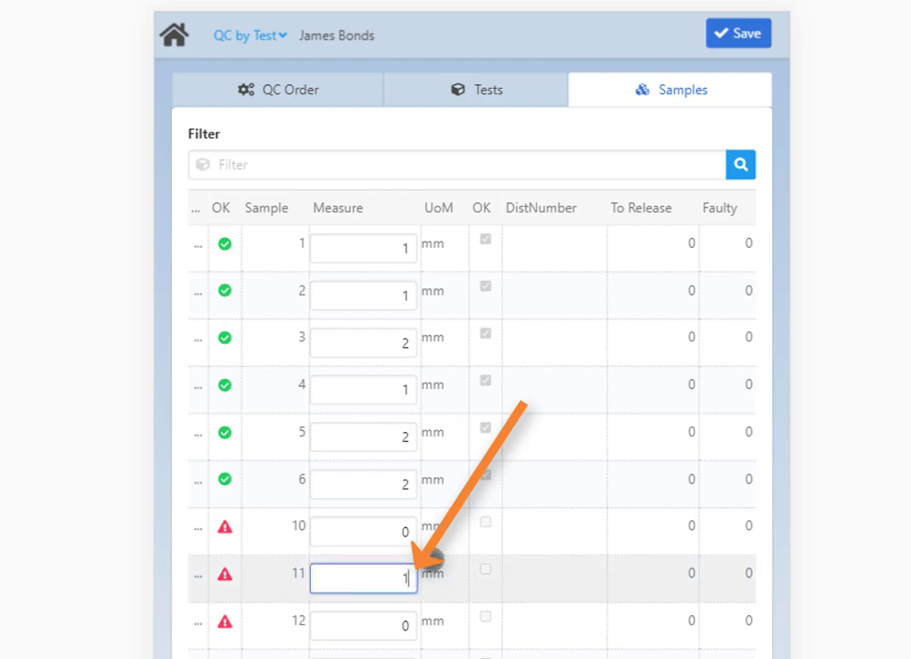
{"action": "left_click", "coordinate": [381, 625]}
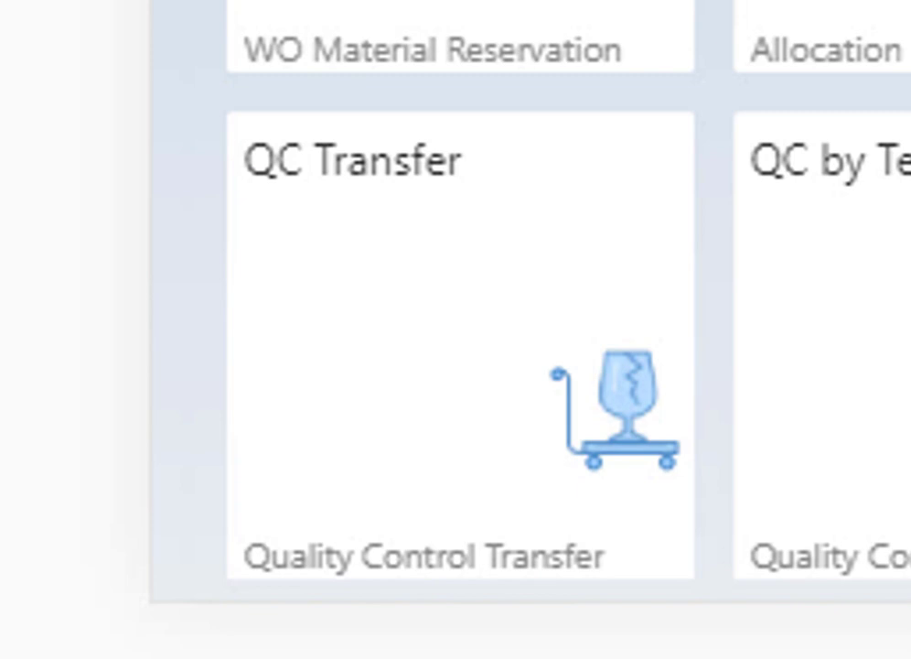
Open QC Transfer and load order B:A-0001 by entering 'B:' and picking it.
{"action": "left_click", "coordinate": [439, 378]}
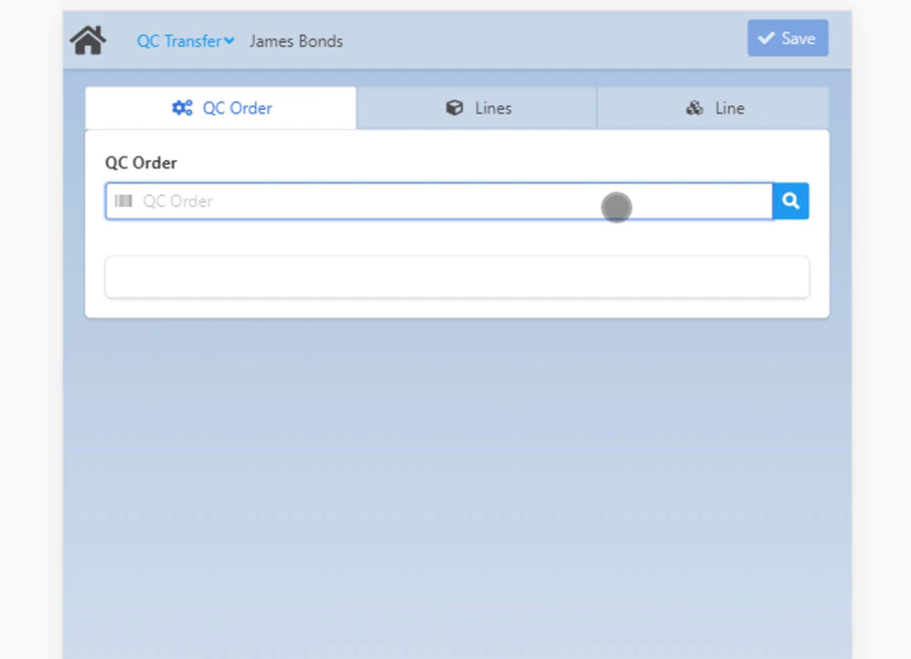
{"action": "type", "text": "B:"}
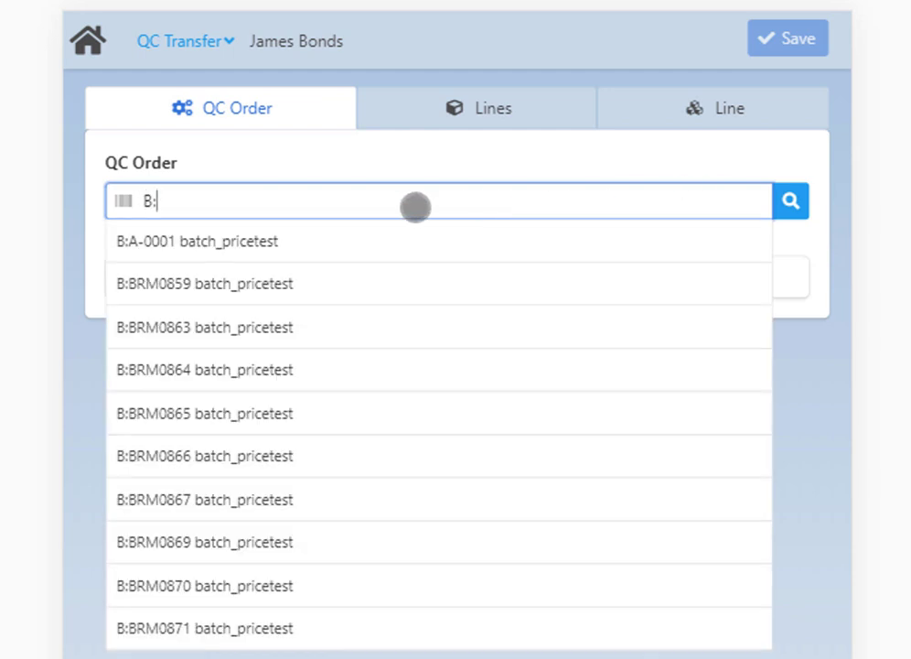
{"action": "left_click", "coordinate": [305, 242]}
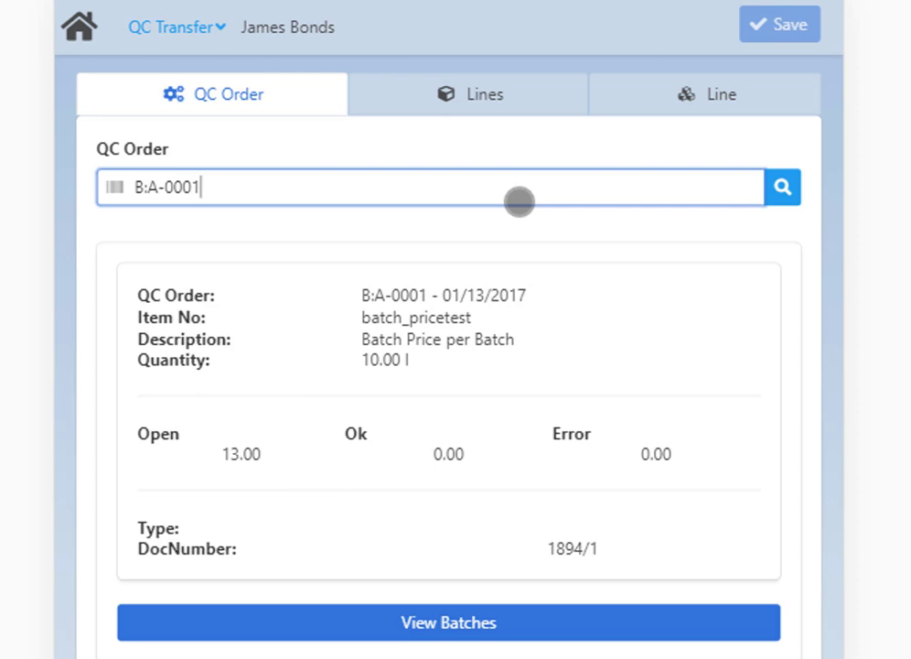
On the transfer lines, set the line for bin 002009 to type Transfer to warehouse.
{"action": "left_click", "coordinate": [475, 106]}
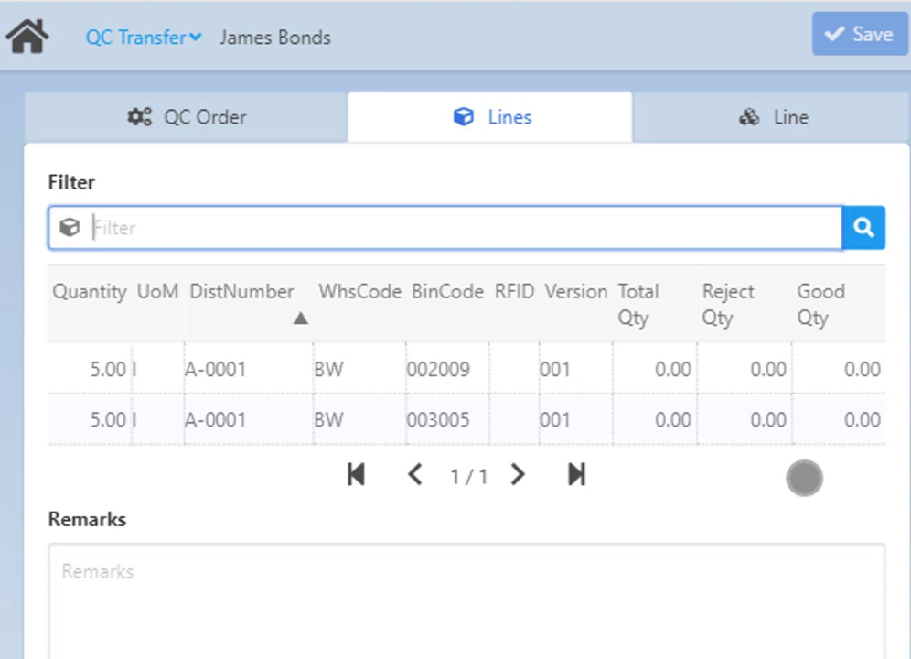
{"action": "left_click", "coordinate": [395, 380]}
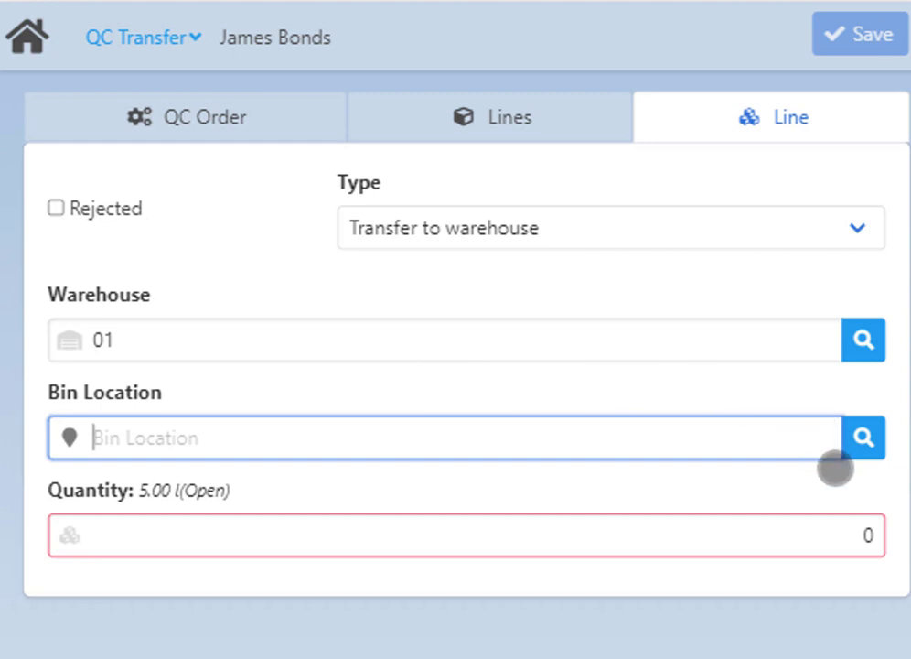
{"action": "left_click", "coordinate": [858, 228]}
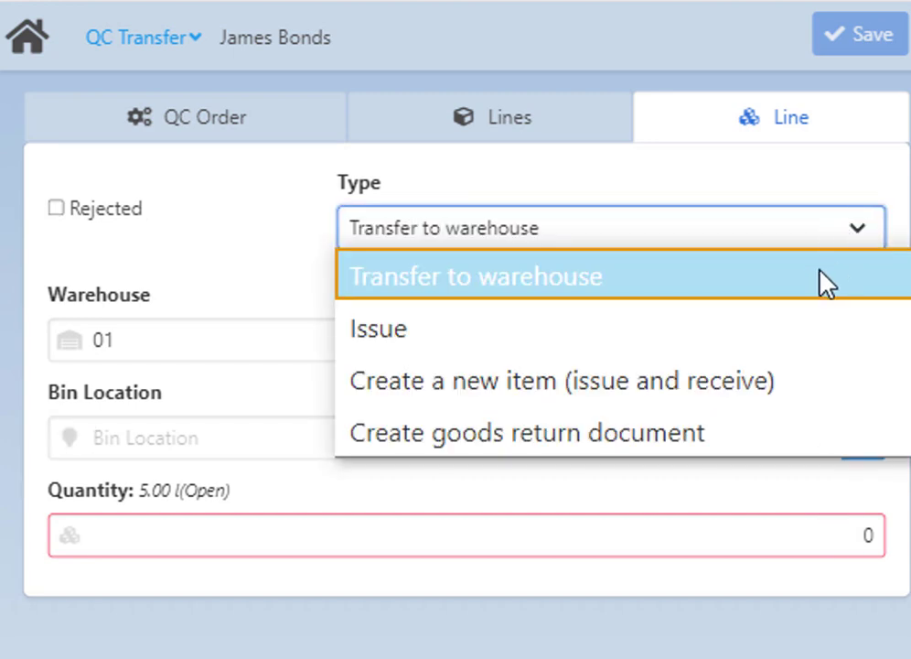
{"action": "left_click", "coordinate": [705, 338]}
{"action": "left_click", "coordinate": [860, 228]}
{"action": "left_click", "coordinate": [716, 378]}
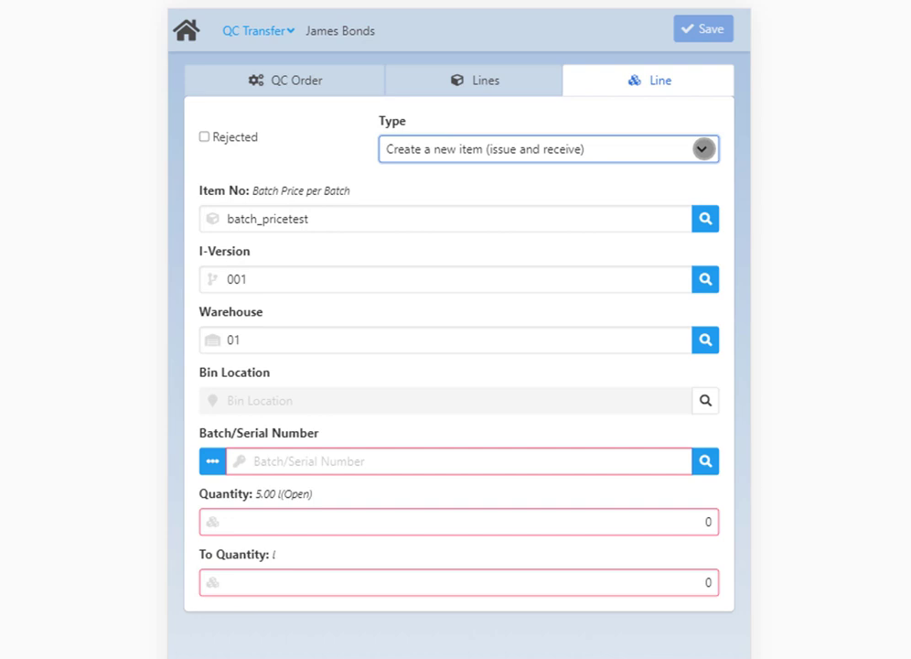
{"action": "left_click", "coordinate": [703, 149]}
{"action": "left_click", "coordinate": [630, 277]}
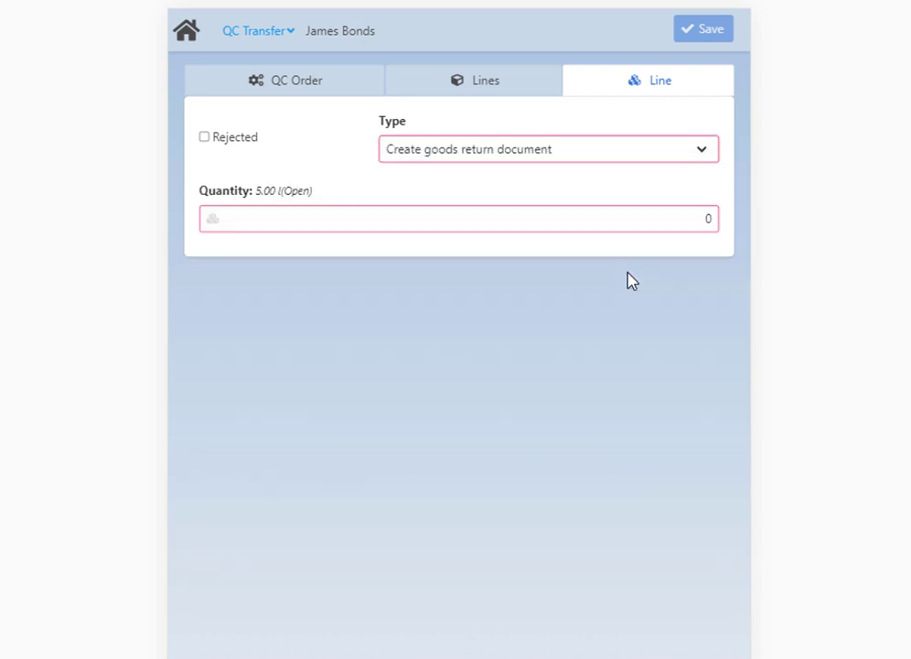
{"action": "left_click", "coordinate": [701, 149]}
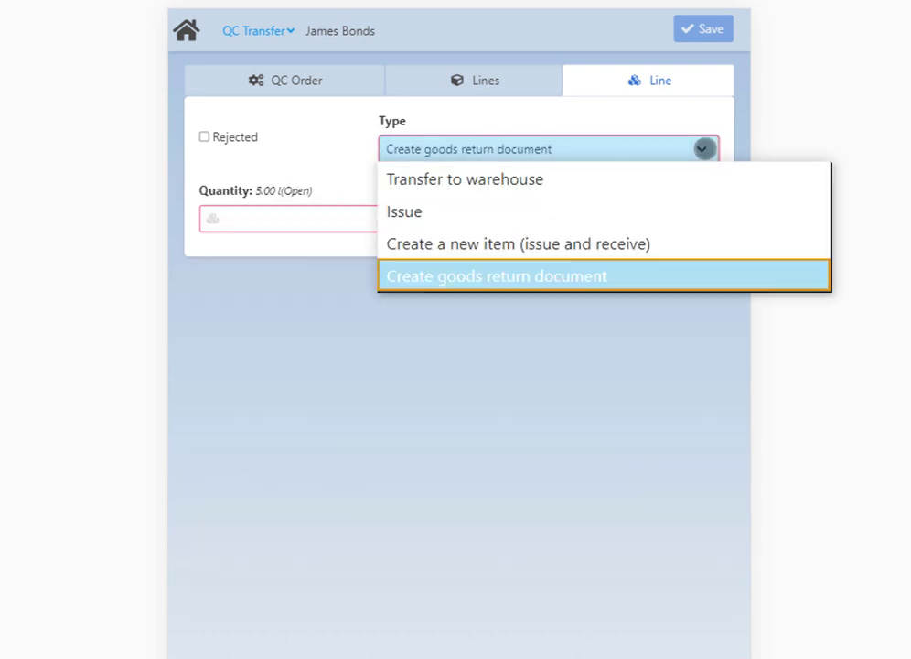
{"action": "left_click", "coordinate": [546, 213]}
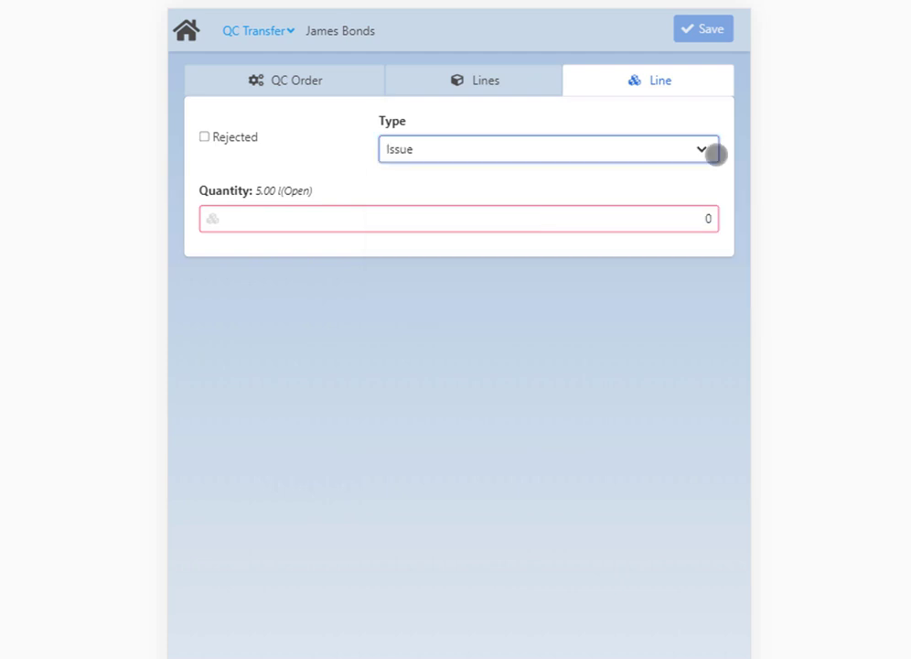
{"action": "left_click", "coordinate": [647, 153]}
{"action": "left_click", "coordinate": [540, 181]}
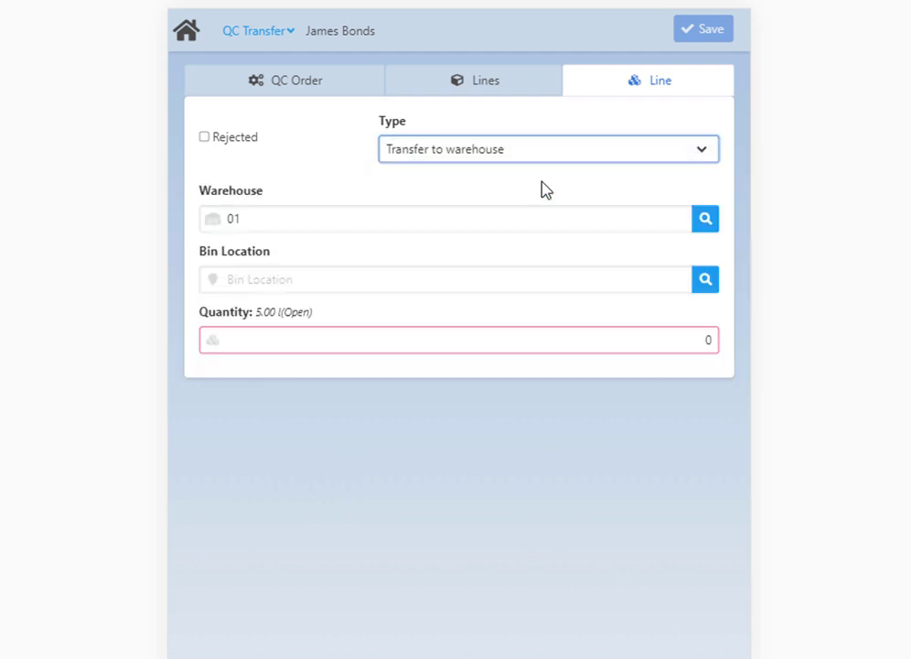
Enter a transfer quantity of 1 l to warehouse 01 for that line.
{"action": "left_click", "coordinate": [645, 337]}
{"action": "type", "text": "1"}
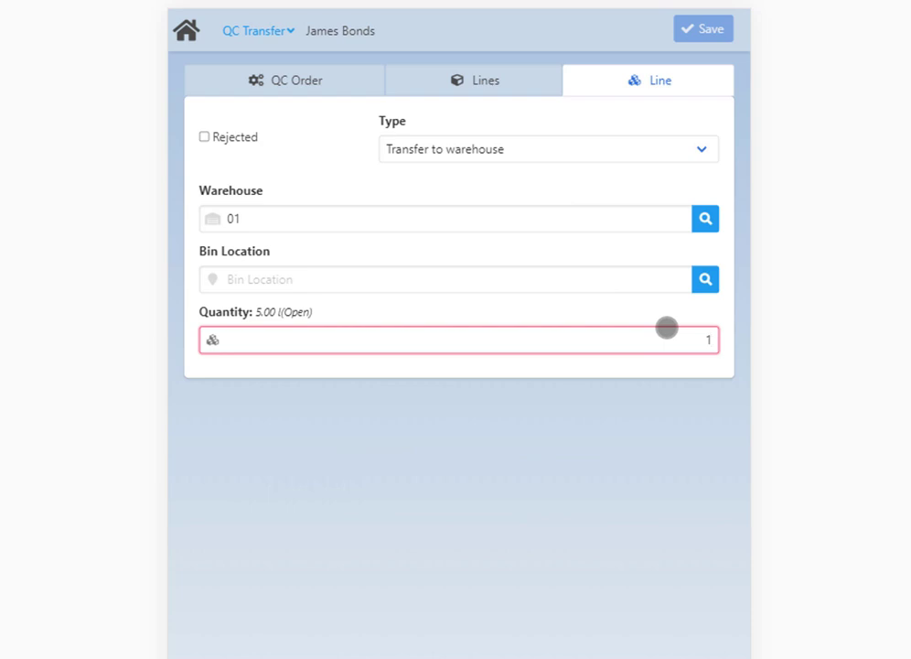
{"action": "left_click", "coordinate": [567, 278]}
{"action": "left_click", "coordinate": [444, 73]}
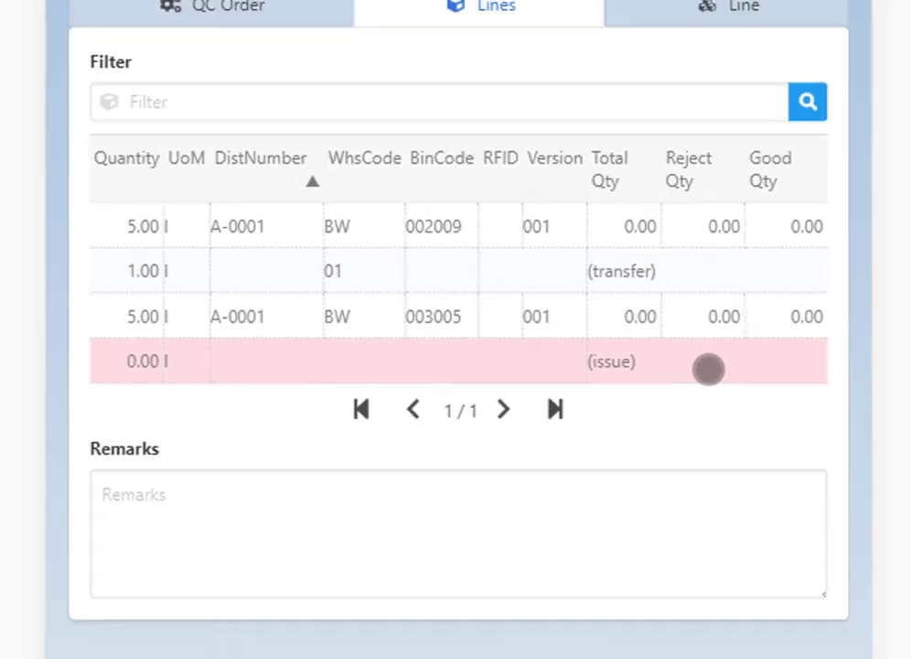
Give the issue line a quantity of 1 and save the QC transfer.
{"action": "left_click", "coordinate": [758, 357]}
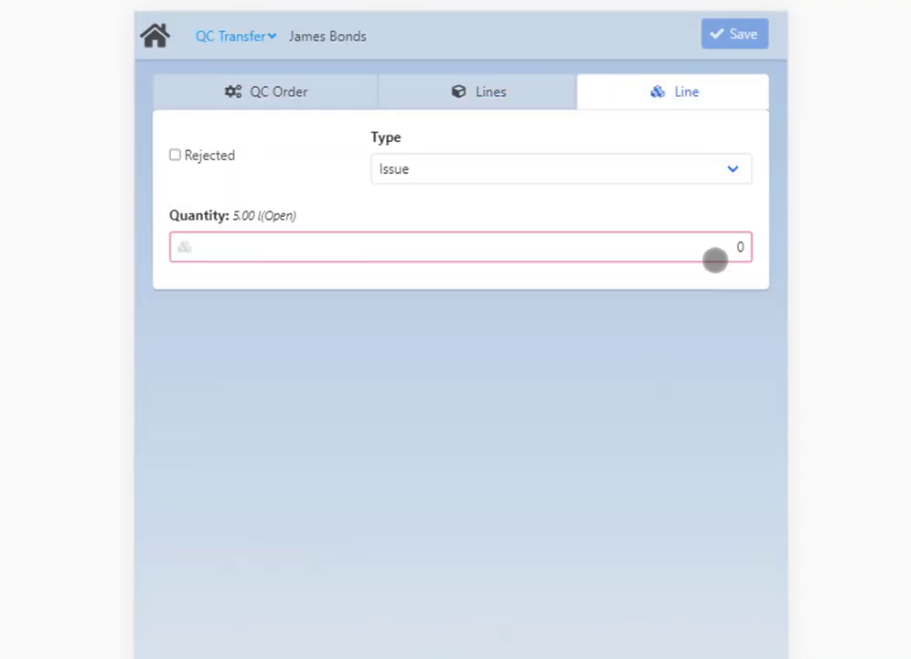
{"action": "left_click", "coordinate": [750, 245]}
{"action": "type", "text": "1"}
{"action": "left_click", "coordinate": [486, 99]}
{"action": "left_click", "coordinate": [743, 39]}
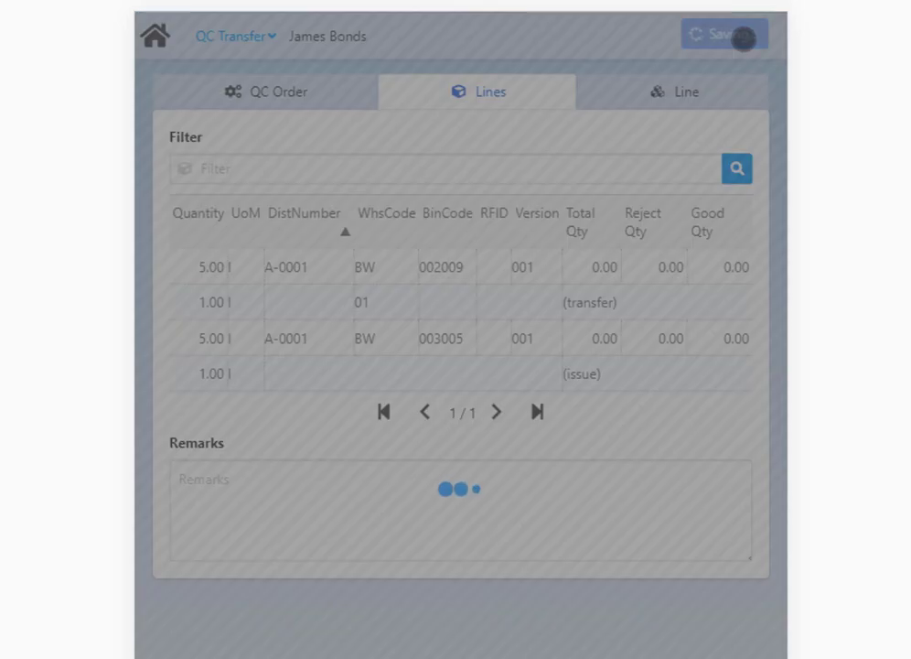